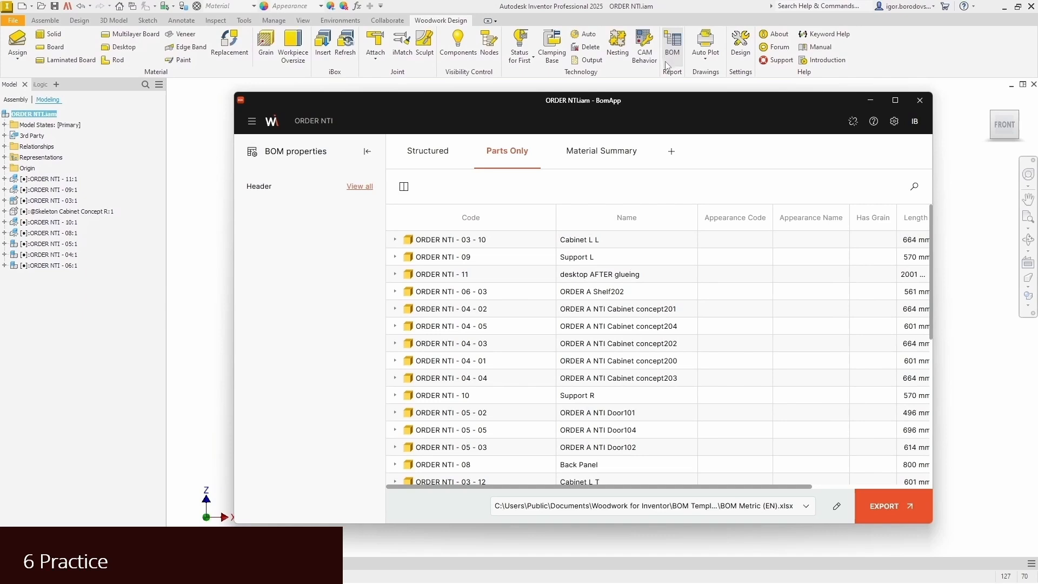
Step: Open the BOM Metric (EN).xlsx template for editing in Excel and copy rows 1 and 9 to 14 of the Cutting Parts List sheet
{"action": "left_click", "coordinate": [837, 508]}
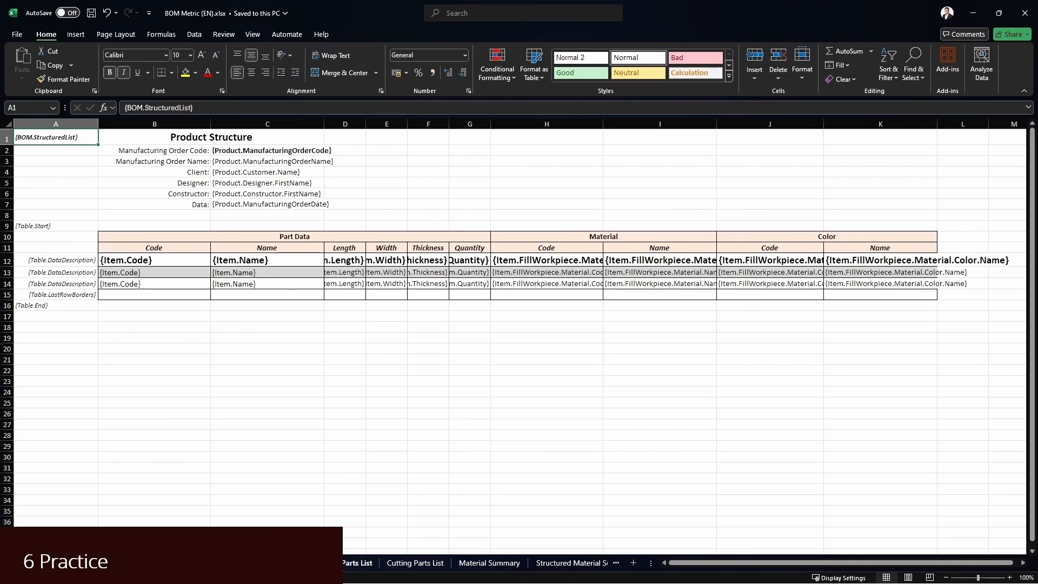
{"action": "left_click", "coordinate": [407, 565]}
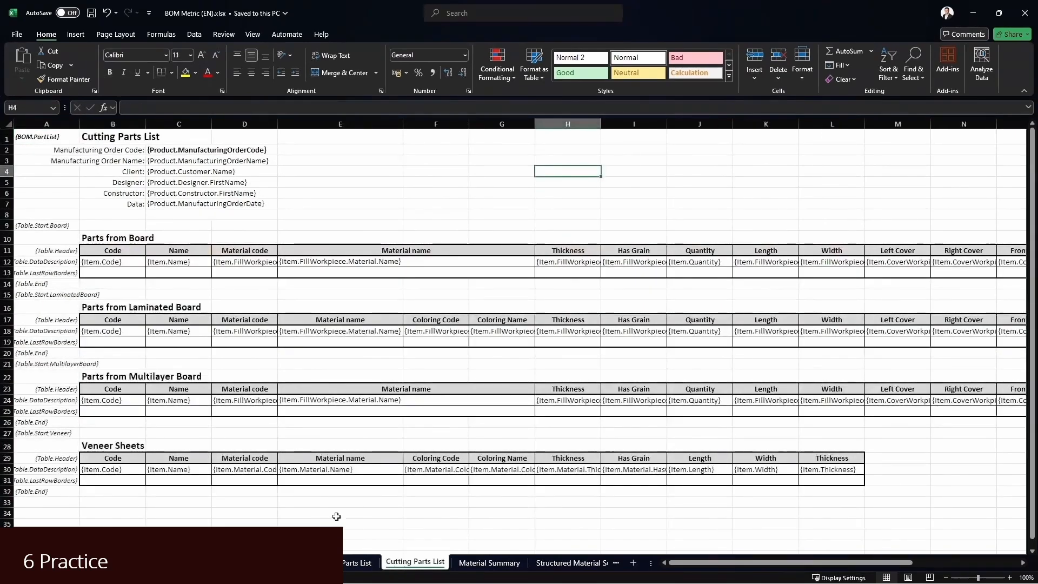
{"action": "left_click", "coordinate": [6, 137]}
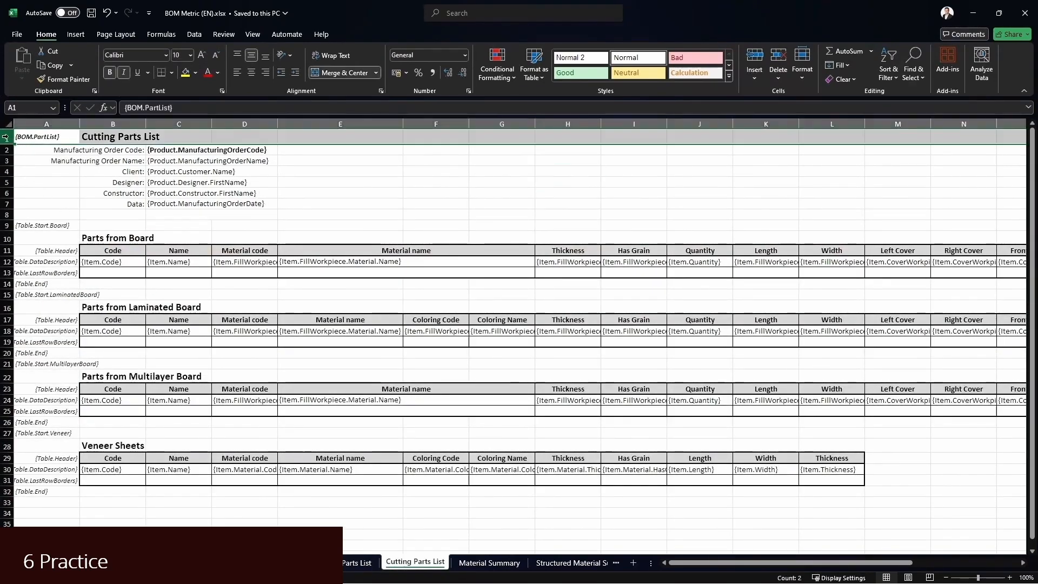
{"action": "left_click_drag", "start_coordinate": [8, 225], "coordinate": [9, 284]}
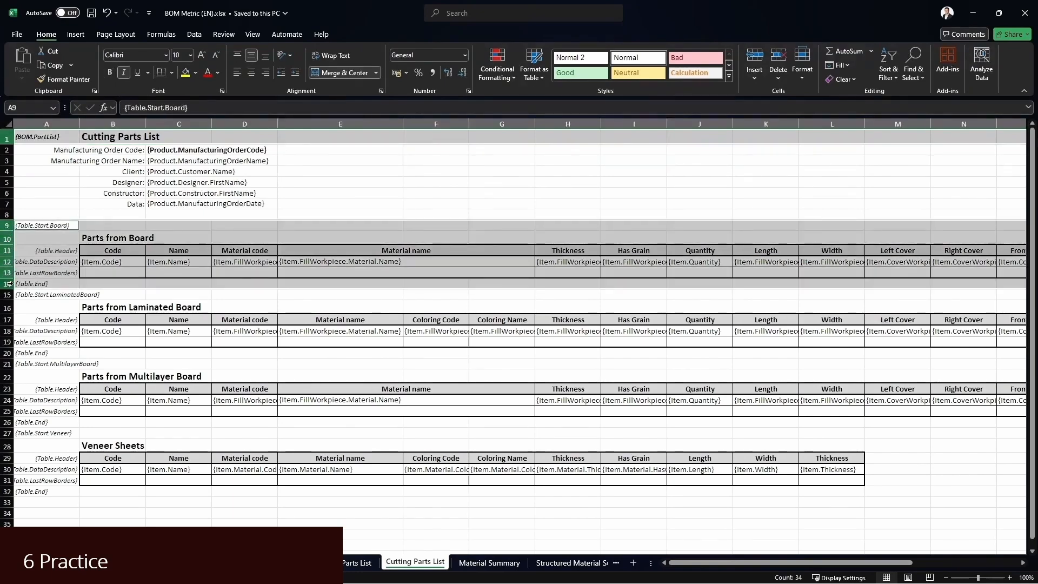
{"action": "right_click", "coordinate": [14, 285]}
{"action": "left_click", "coordinate": [41, 325]}
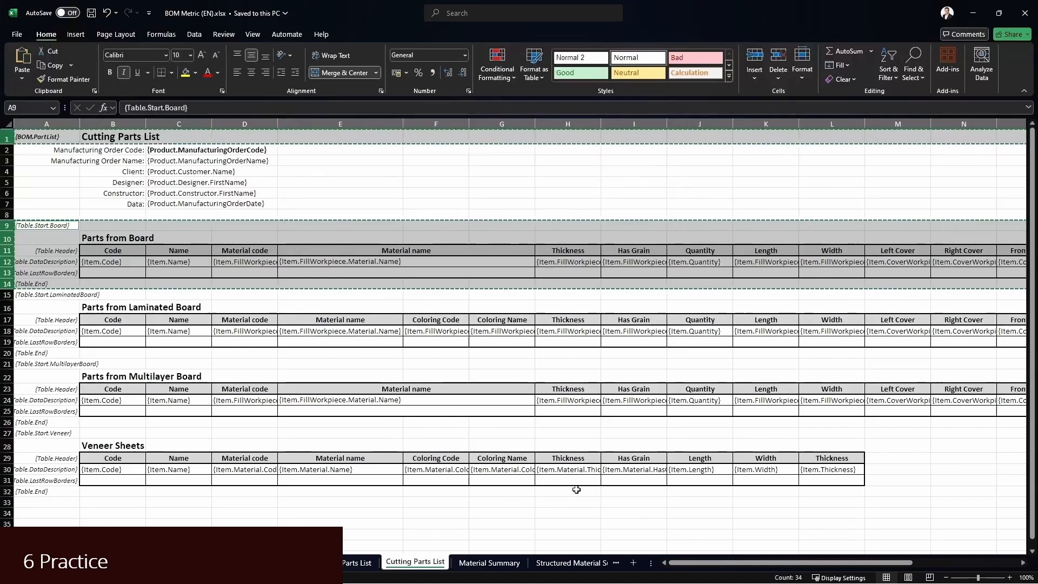
Step: Add a new sheet after Cutting Parts List and paste the copied rows starting at cell A1
{"action": "left_click", "coordinate": [634, 563]}
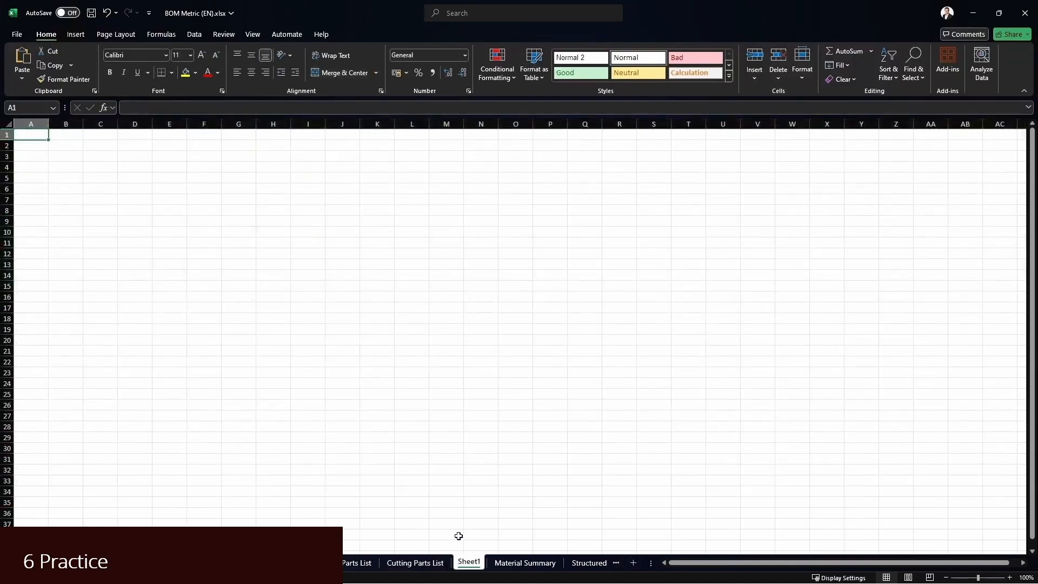
{"action": "right_click", "coordinate": [22, 136]}
{"action": "left_click", "coordinate": [49, 209]}
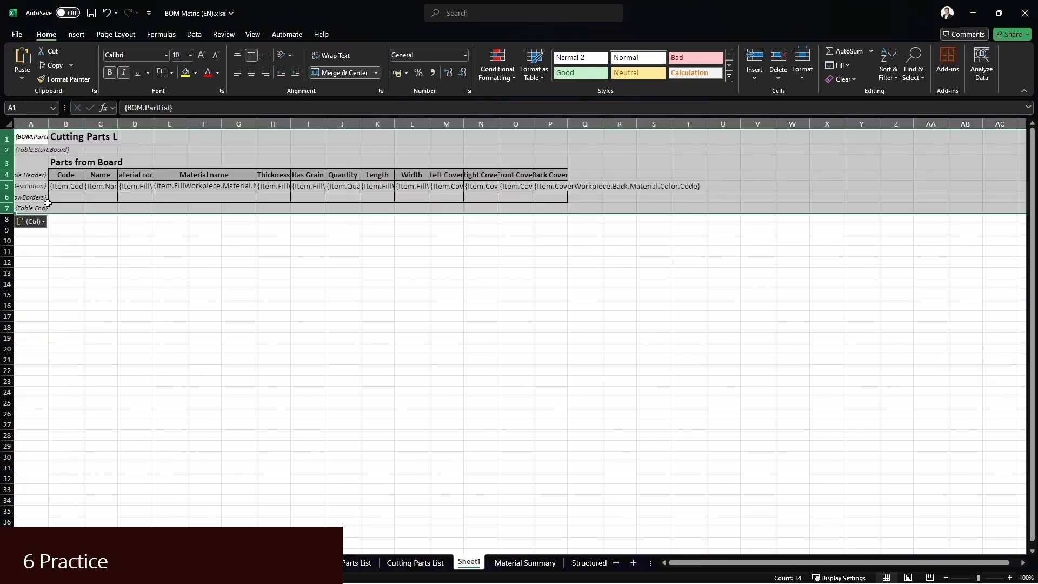
Step: Rename the new sheet as Glass Parts and fit column A to its contents
{"action": "double_click", "coordinate": [470, 563]}
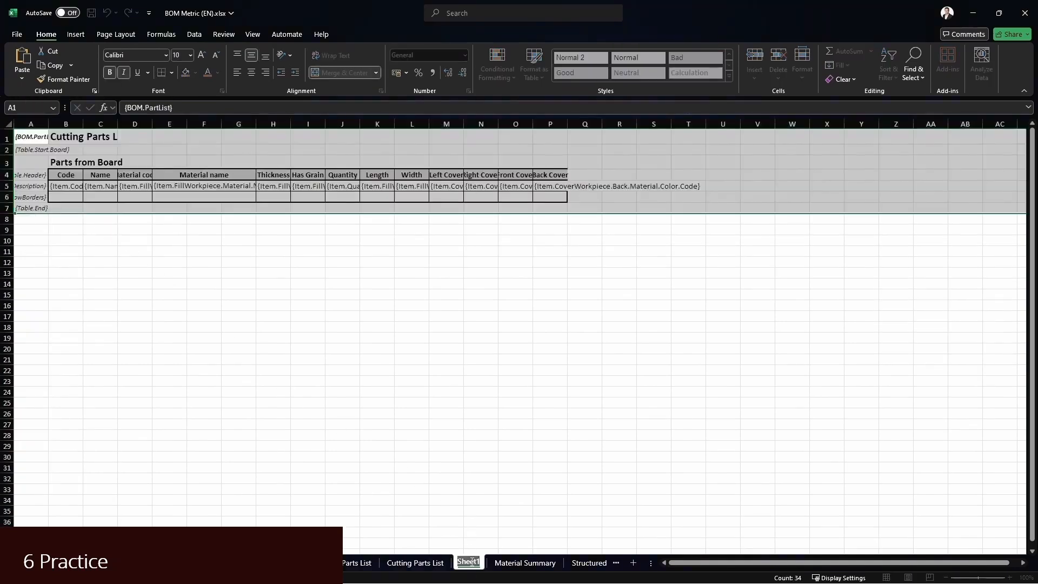
{"action": "type", "text": "Glass Parts"}
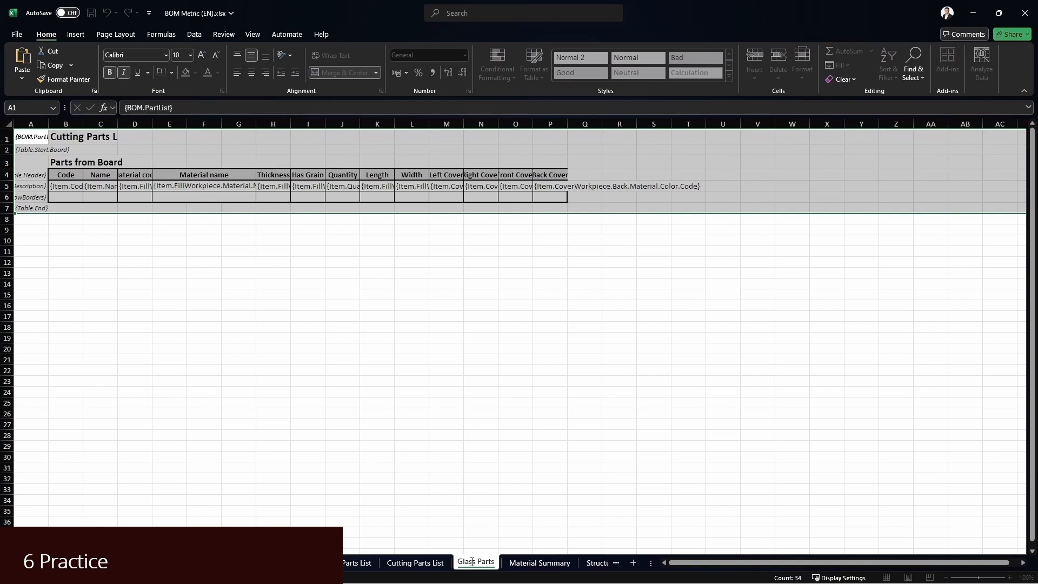
{"action": "left_click", "coordinate": [299, 380]}
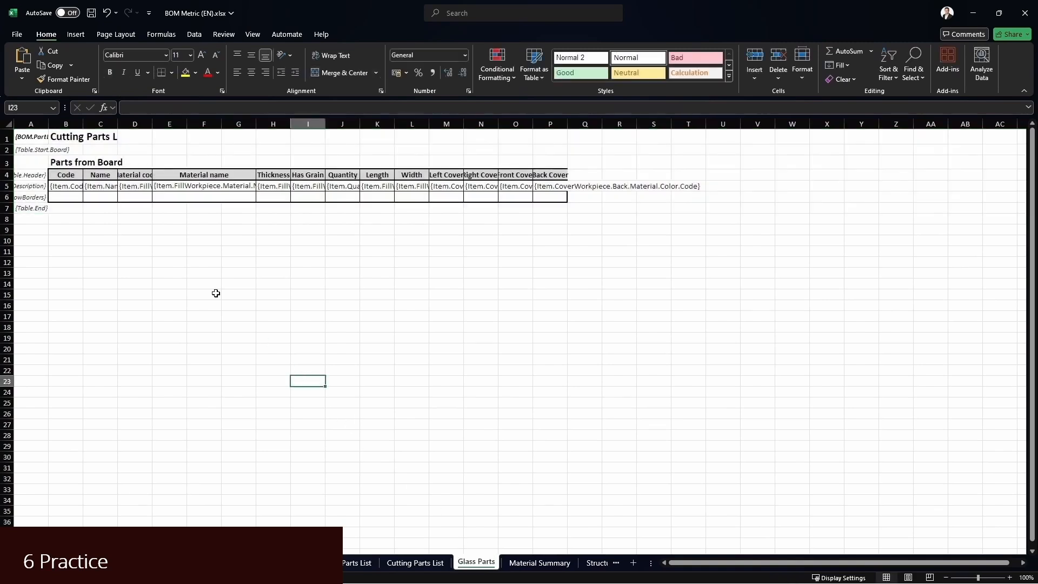
{"action": "double_click", "coordinate": [49, 124]}
Step: Clear the Cutting Parts List title in B1 and replace the Parts from Board heading with Glass Parts
{"action": "left_click", "coordinate": [106, 137]}
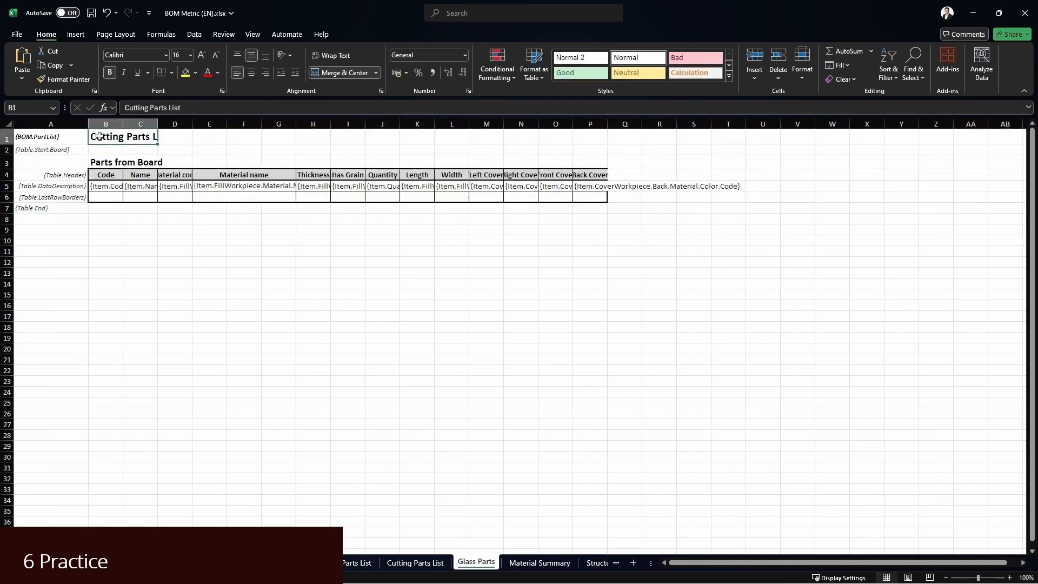
{"action": "key", "text": "Delete"}
{"action": "left_click", "coordinate": [106, 161]}
{"action": "type", "text": "Glass Parts"}
{"action": "key", "text": "Return"}
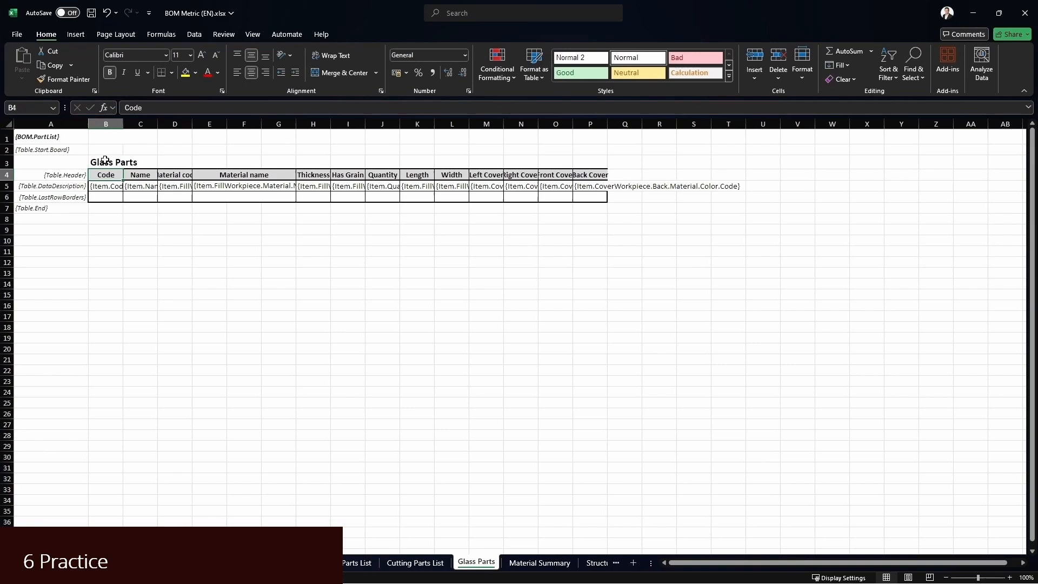
Step: Fit the widths of the Code, Name and Material code columns to their contents
{"action": "double_click", "coordinate": [122, 123]}
{"action": "double_click", "coordinate": [175, 123]}
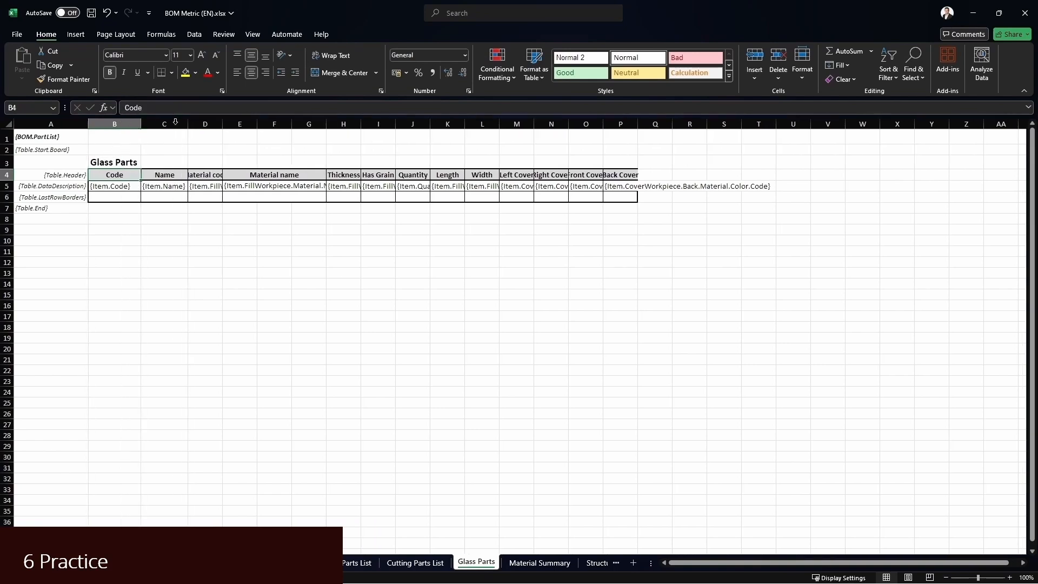
{"action": "double_click", "coordinate": [222, 124]}
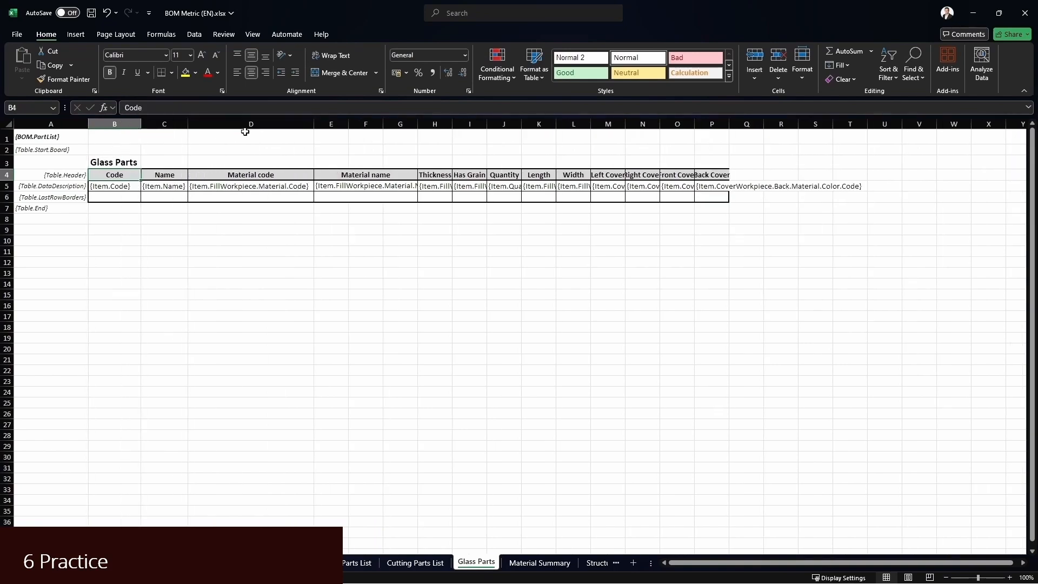
Step: Delete the Has Grain column and the Left, Right, Front and Back Cover columns from the Glass Parts table
{"action": "left_click", "coordinate": [468, 125]}
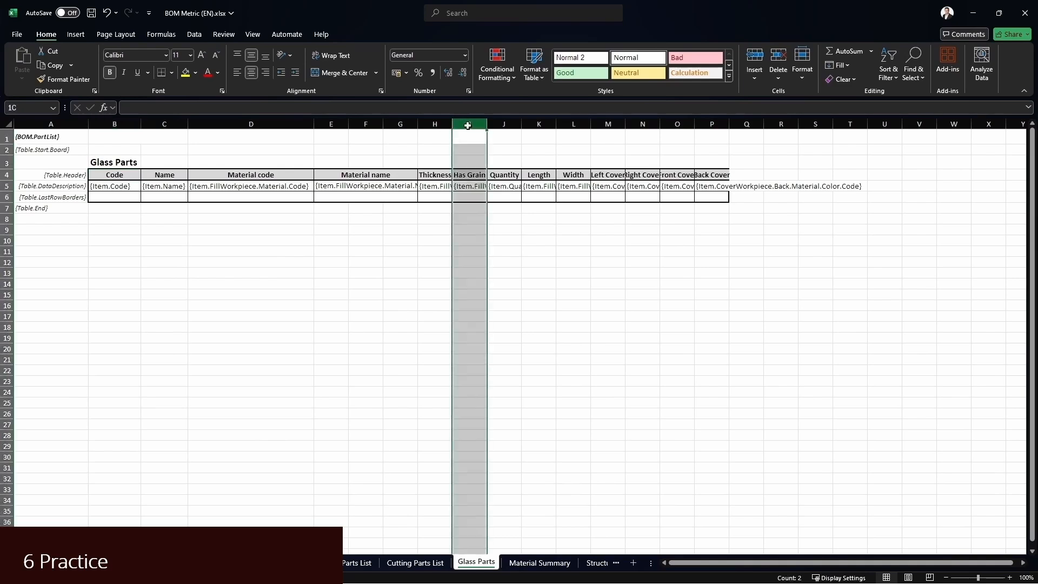
{"action": "right_click", "coordinate": [479, 128]}
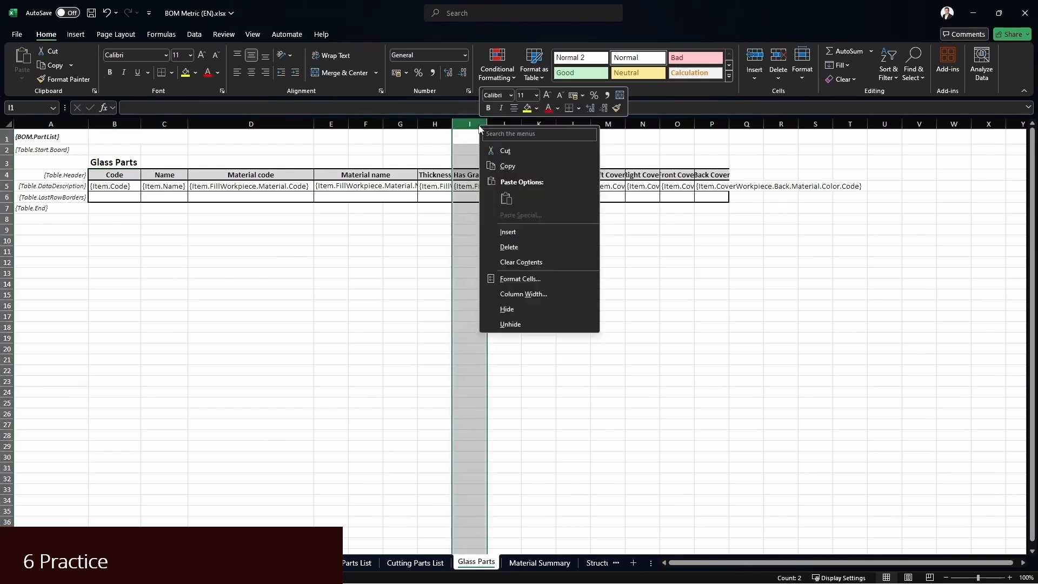
{"action": "left_click", "coordinate": [527, 248]}
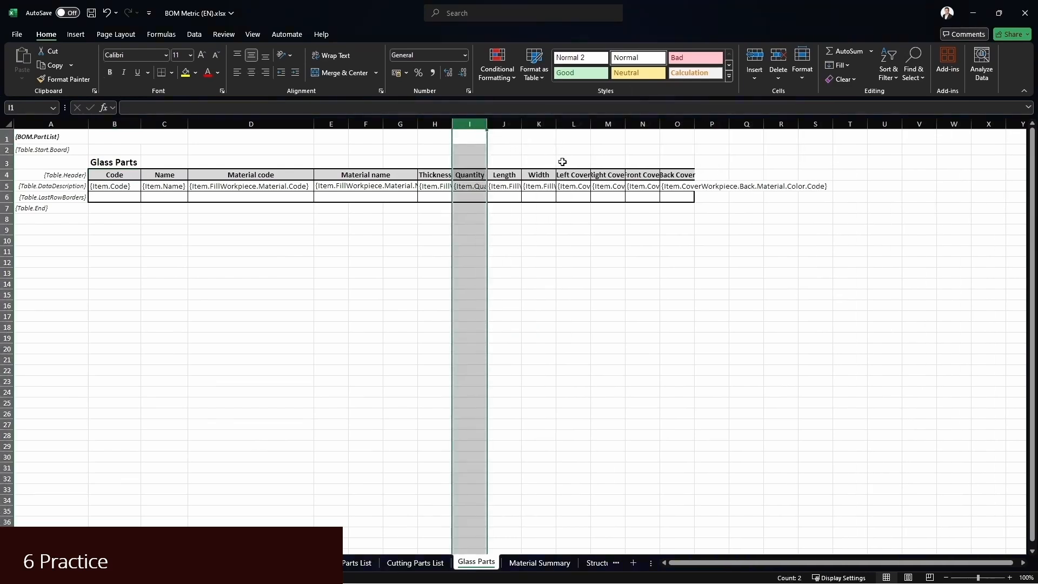
{"action": "left_click_drag", "start_coordinate": [574, 126], "coordinate": [670, 130]}
{"action": "right_click", "coordinate": [670, 130]}
{"action": "left_click", "coordinate": [714, 249]}
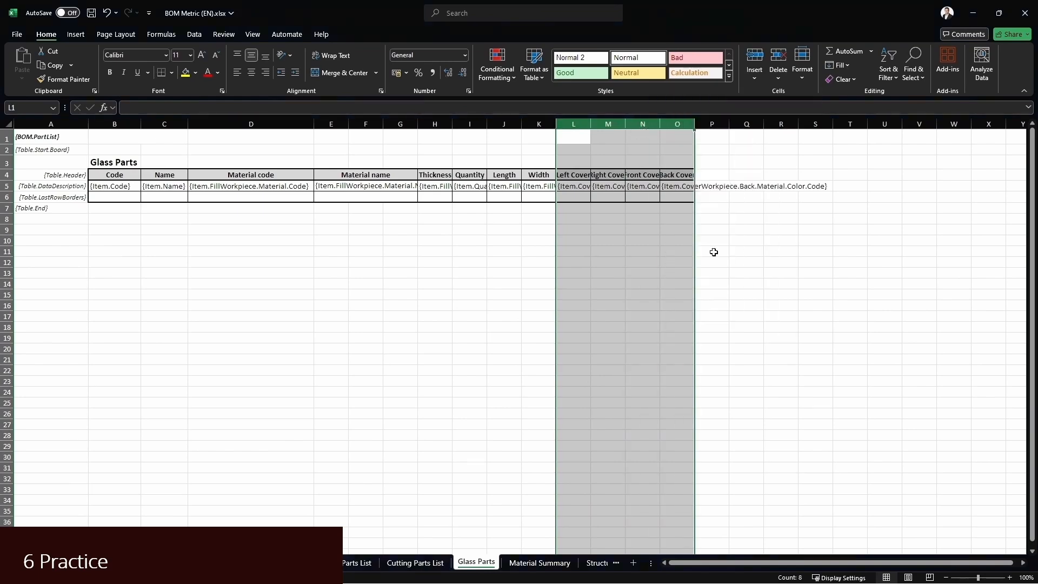
{"action": "key", "text": "ctrl+Home"}
Step: Switch to Inventor, open the Woodwork Keyword Help page and start constructing a keyword with {Item.FillWorkpiece
{"action": "left_click", "coordinate": [999, 14]}
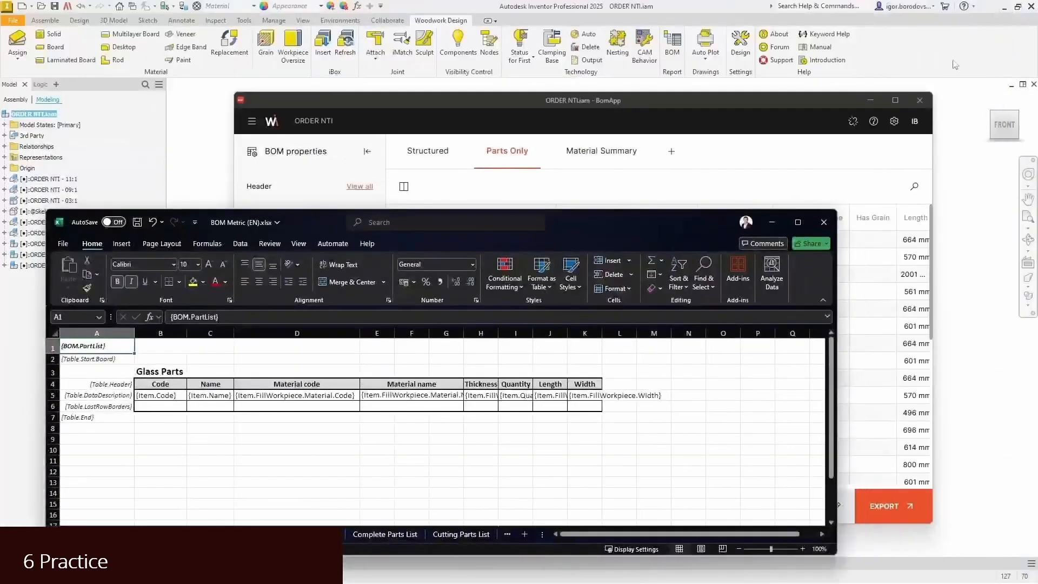
{"action": "left_click", "coordinate": [824, 34]}
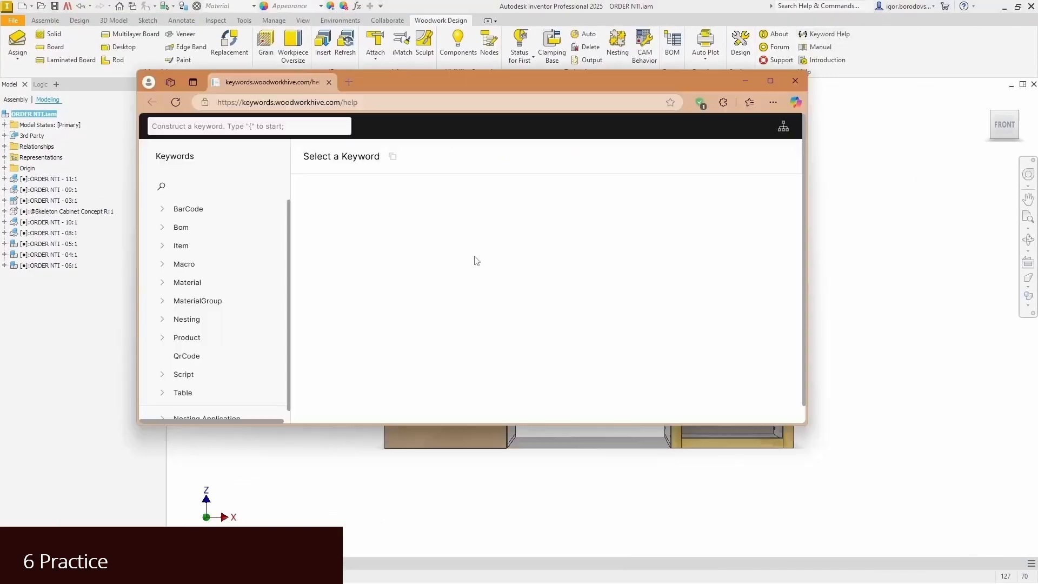
{"action": "left_click", "coordinate": [222, 129]}
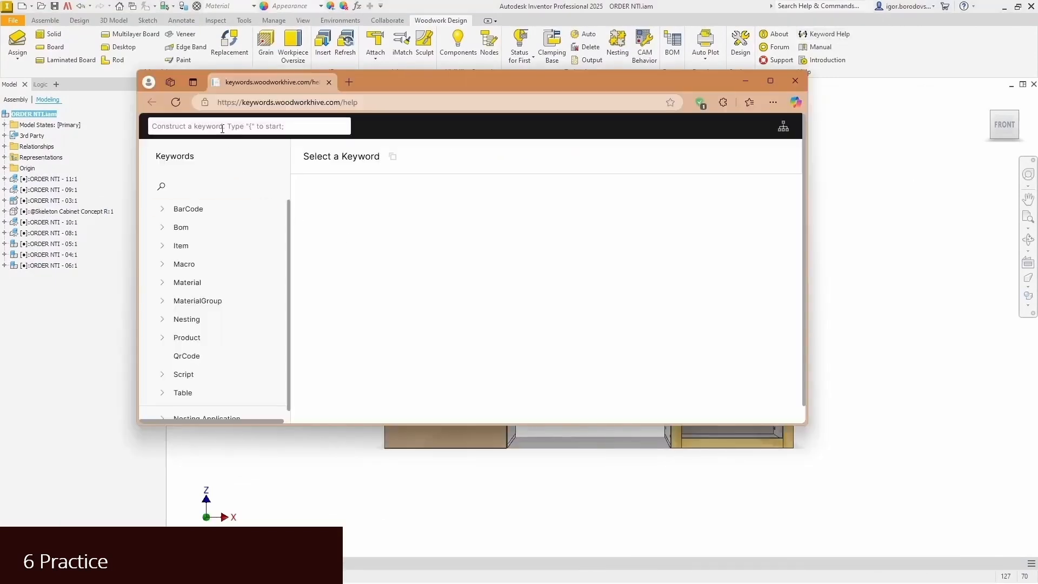
{"action": "type", "text": "{"}
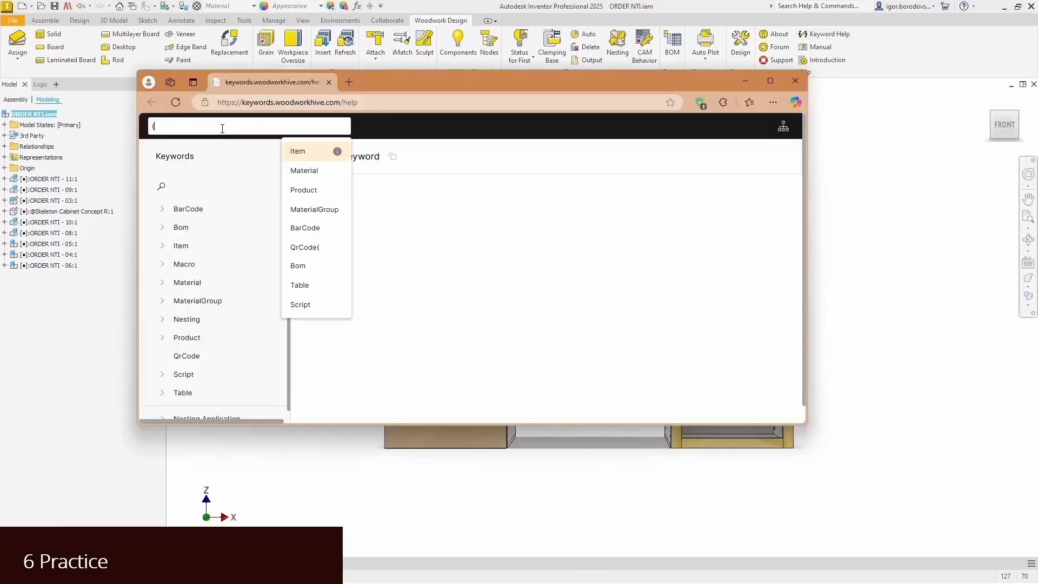
{"action": "type", "text": "Item"}
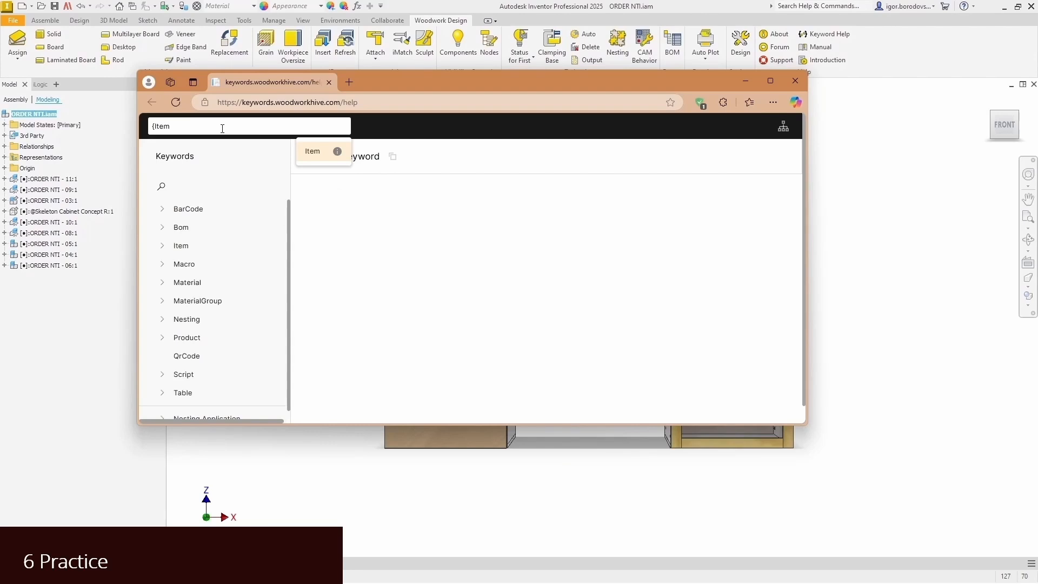
{"action": "type", "text": "."}
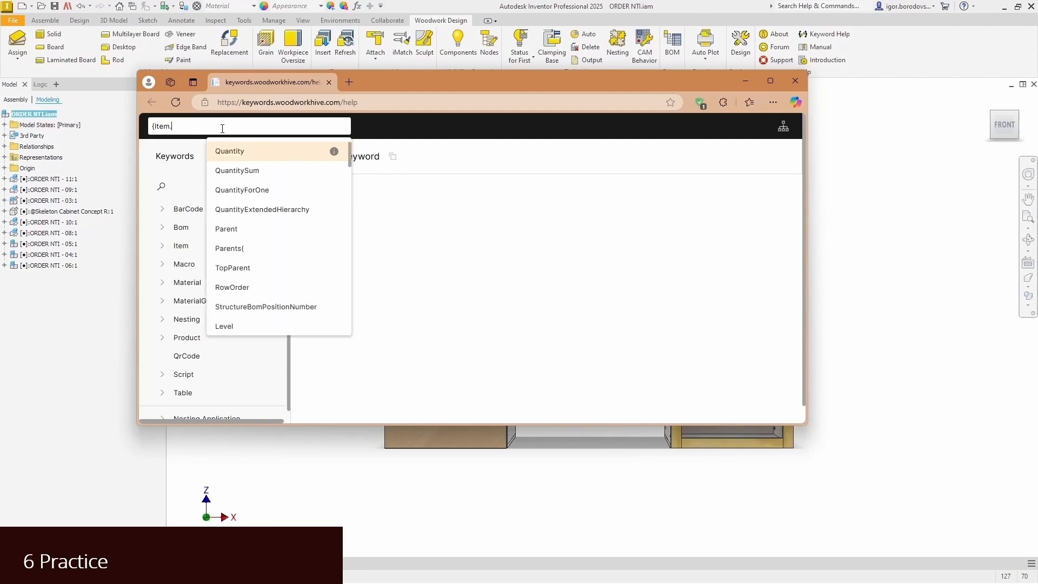
{"action": "type", "text": "Fill"}
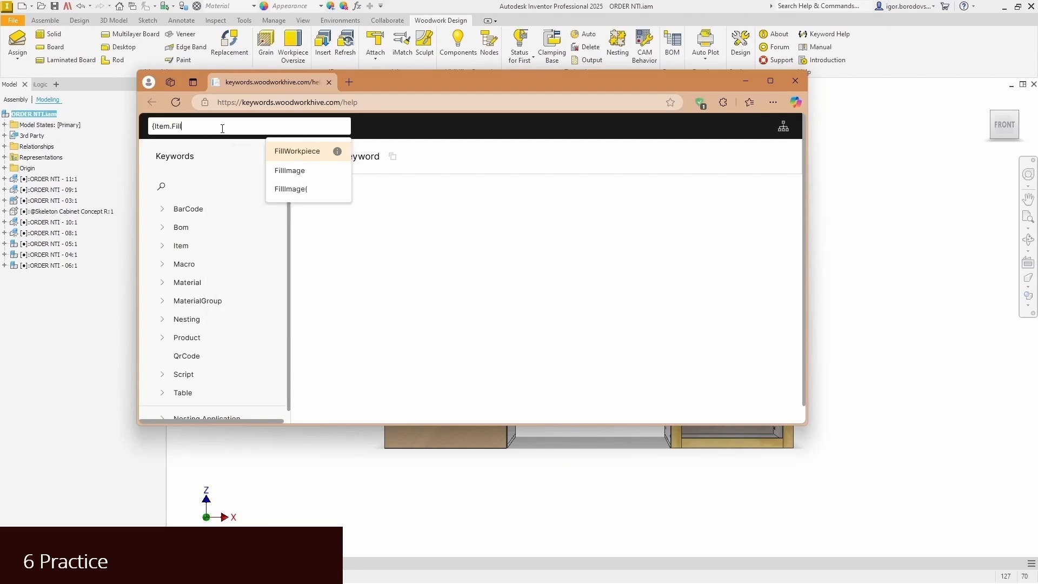
{"action": "key", "text": "Return"}
{"action": "type", "text": "."}
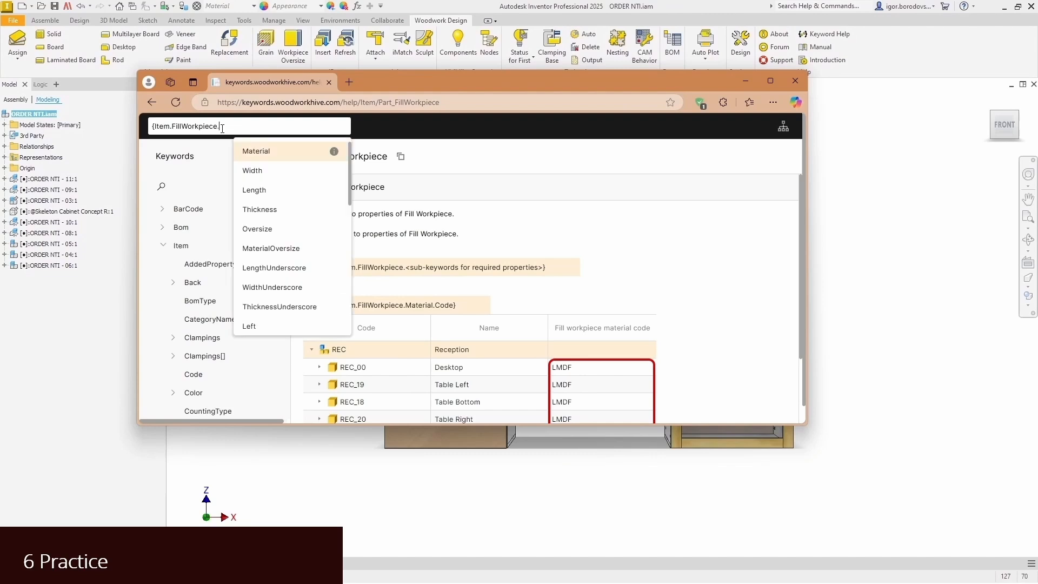
Step: Complete the keyword as {Item.FillWorkpiece.Material.Original.Code} and copy it
{"action": "type", "text": "Material"}
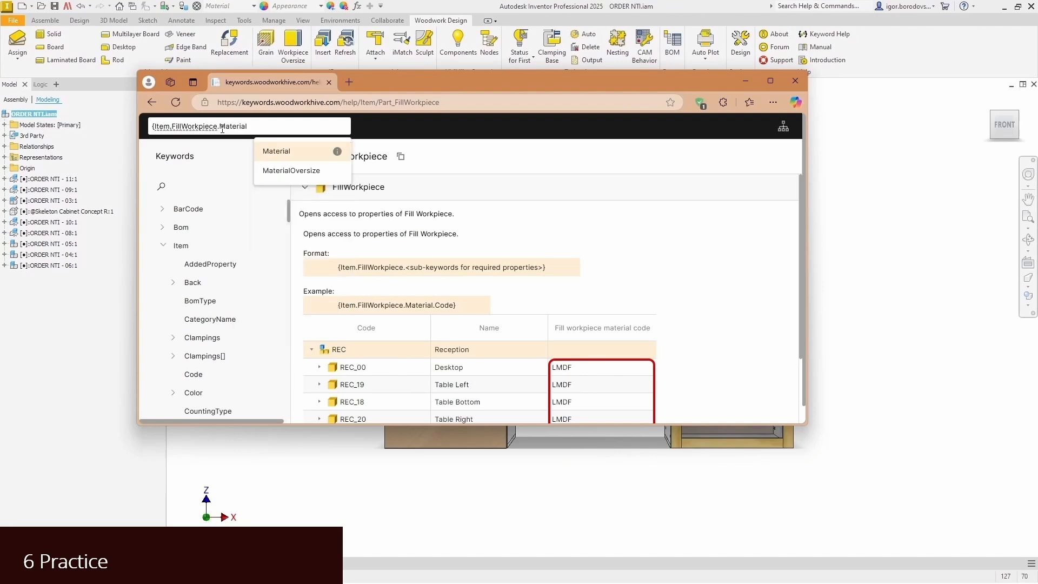
{"action": "type", "text": "/"}
{"action": "type", "text": ".Or"}
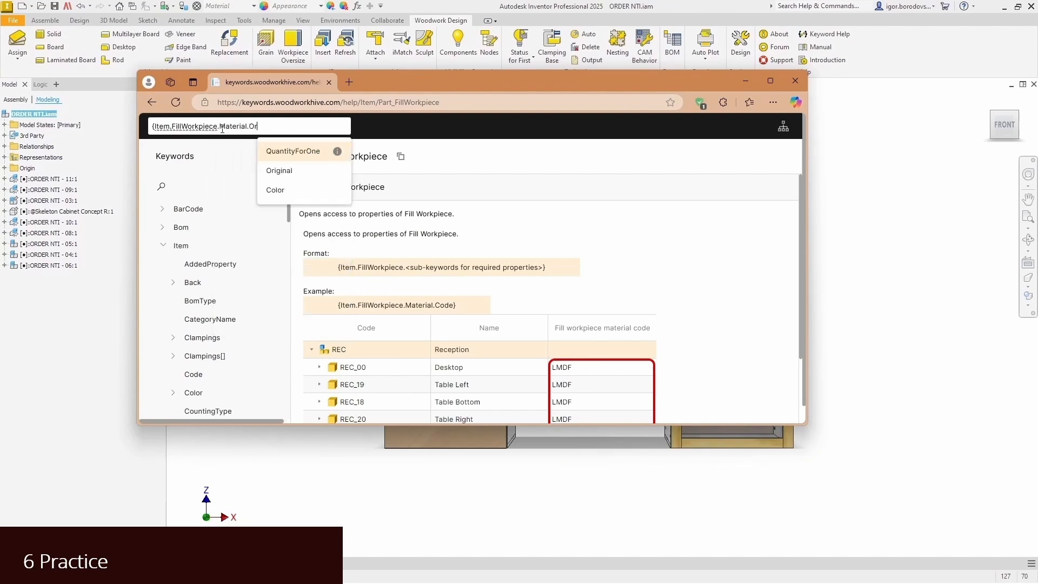
{"action": "key", "text": "Down"}
{"action": "key", "text": "Return"}
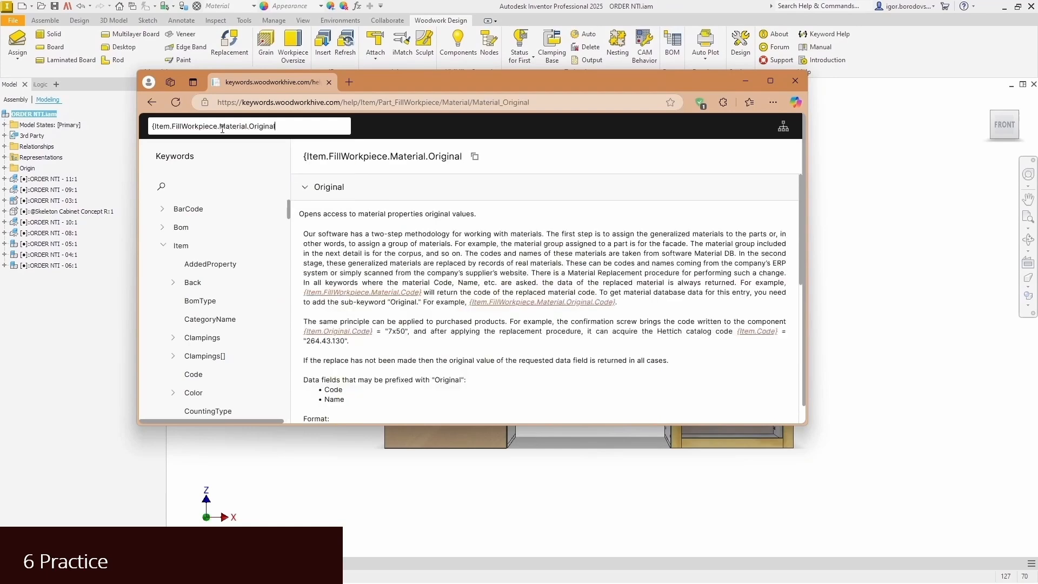
{"action": "type", "text": ".C"}
{"action": "key", "text": "Return"}
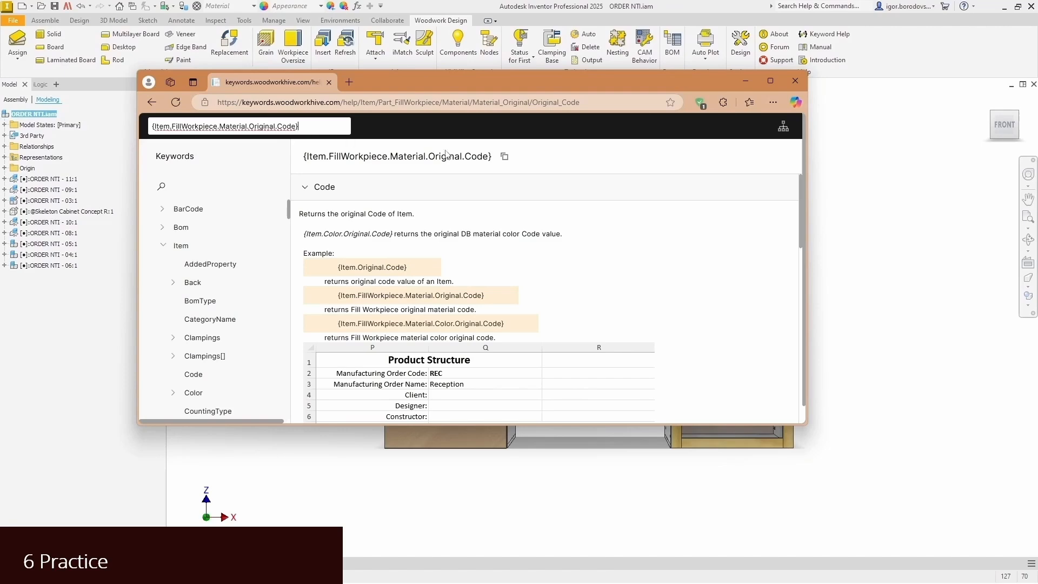
{"action": "left_click", "coordinate": [504, 157]}
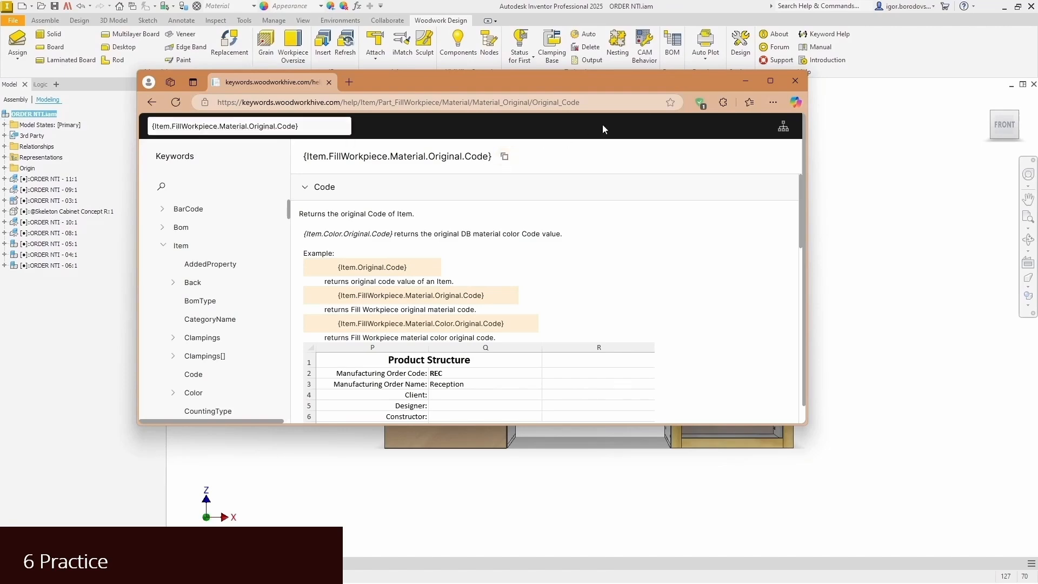
Step: Switch to the BOM template in Excel and change cell A5 to {Table.DataDescription({Item.FillWorkpiece.Material.Original.Code}=GL)}
{"action": "left_click", "coordinate": [745, 81]}
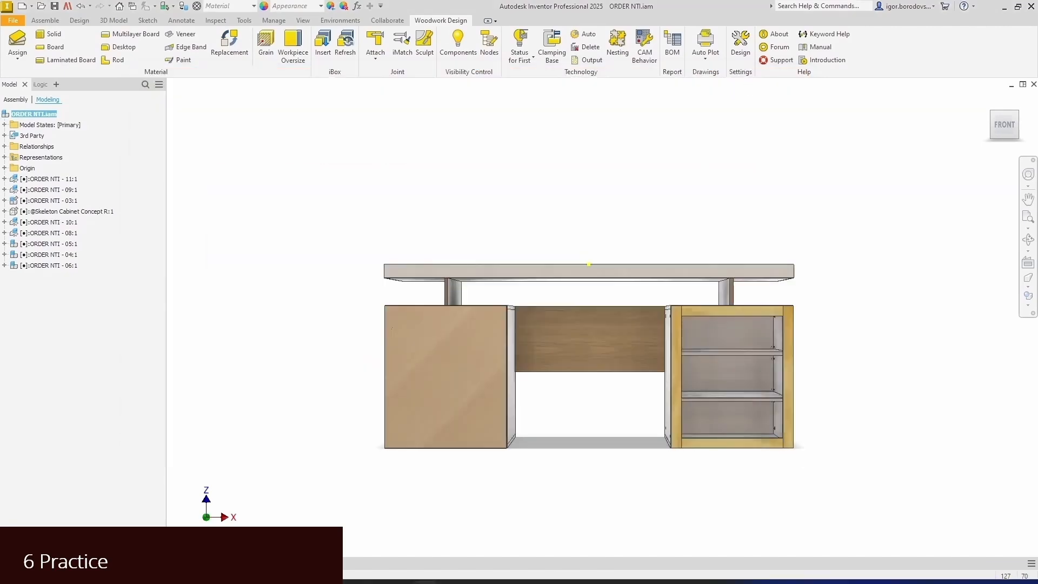
{"action": "left_click", "coordinate": [639, 572]}
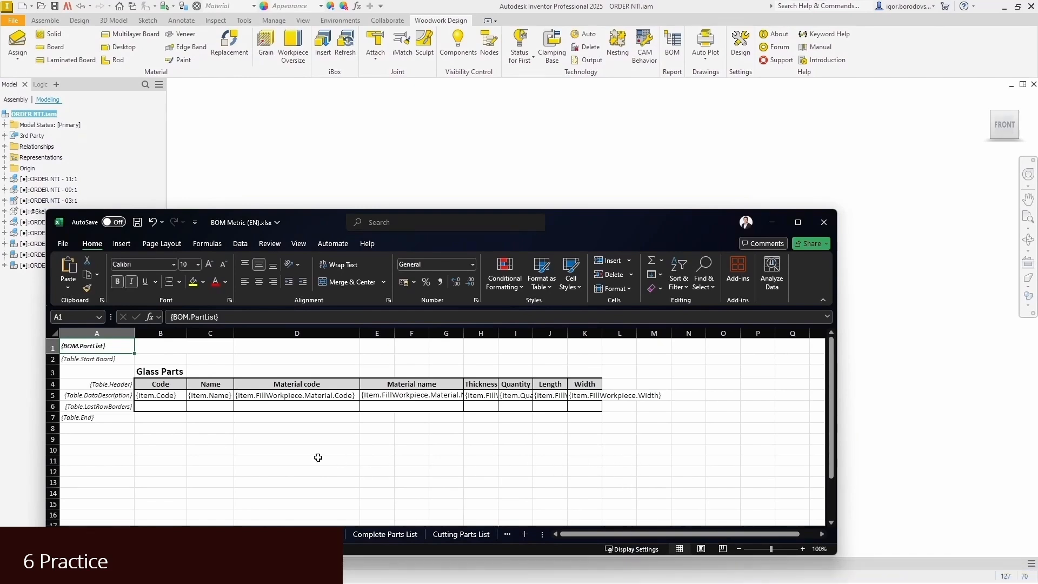
{"action": "left_click", "coordinate": [91, 397]}
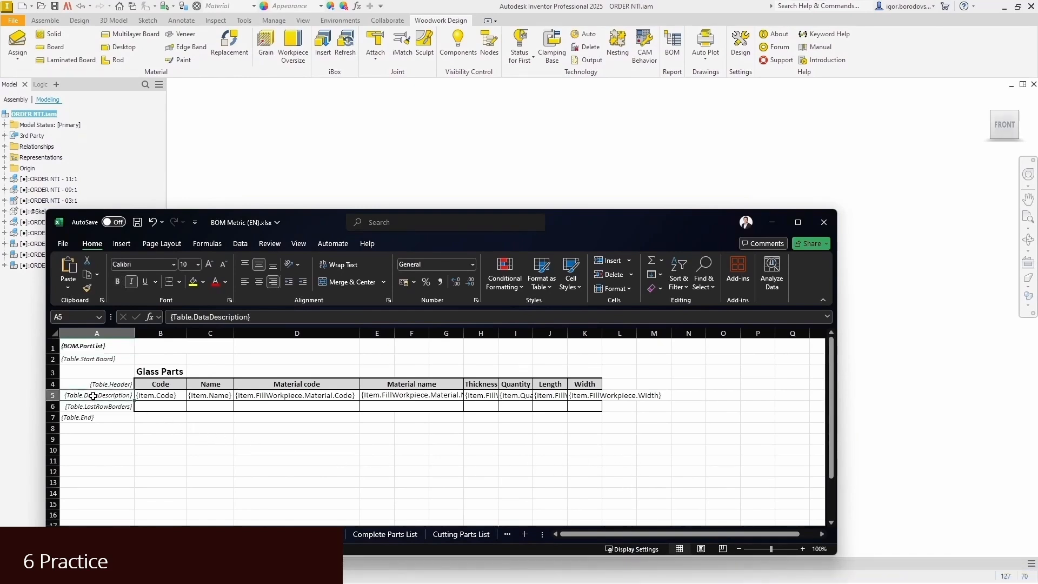
{"action": "left_click", "coordinate": [248, 317]}
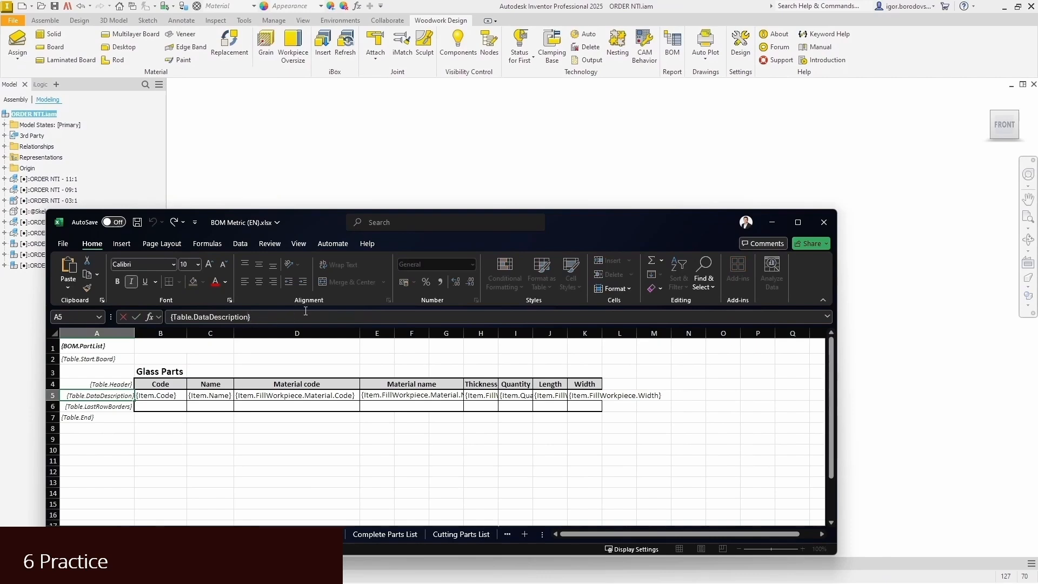
{"action": "type", "text": "()"}
{"action": "key", "text": "ctrl+v"}
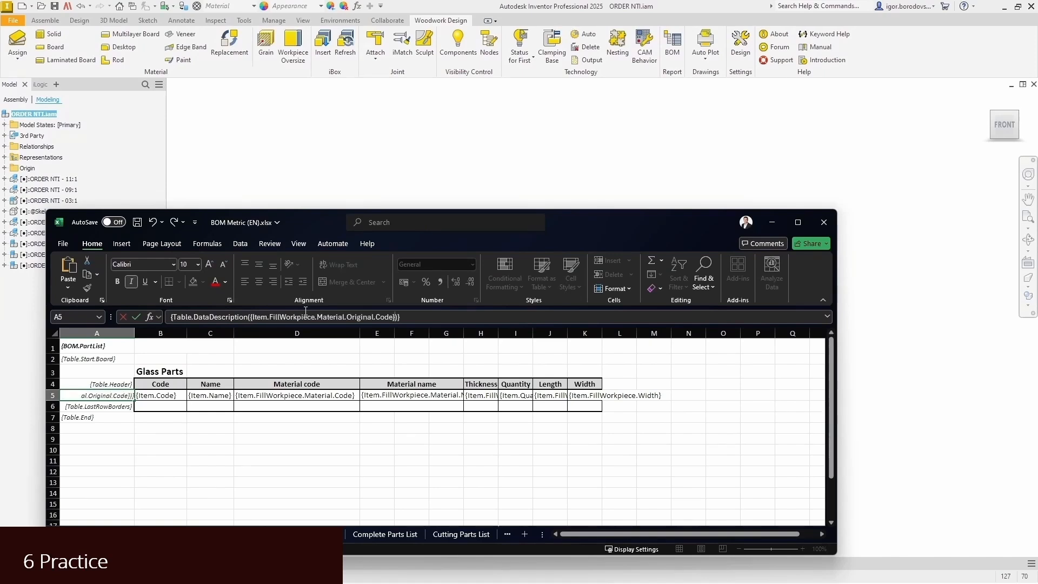
{"action": "type", "text": "=GL"}
{"action": "key", "text": "Return"}
Step: Open the BarCode entry on the Keyword Help page, copy the example {BarCode.Code128(Item.Code)} and return to the Excel template
{"action": "key", "text": "alt+Tab"}
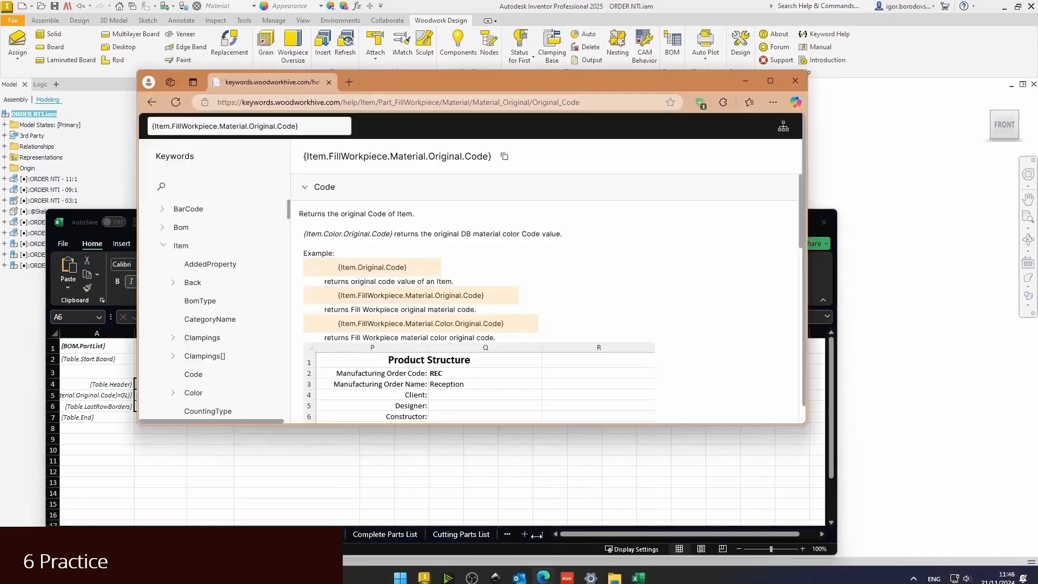
{"action": "left_click", "coordinate": [193, 215]}
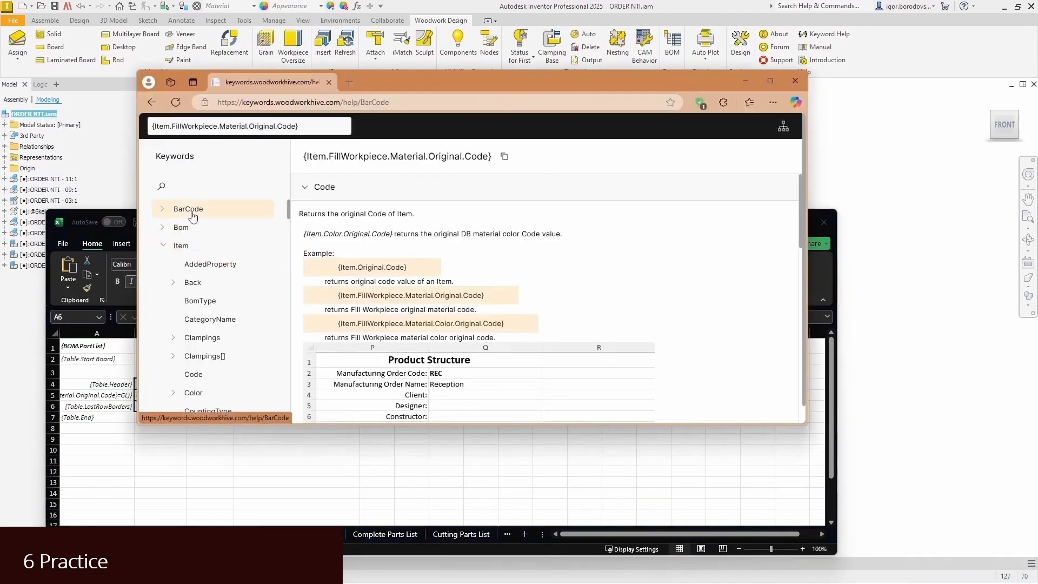
{"action": "left_click_drag", "start_coordinate": [337, 290], "coordinate": [451, 294]}
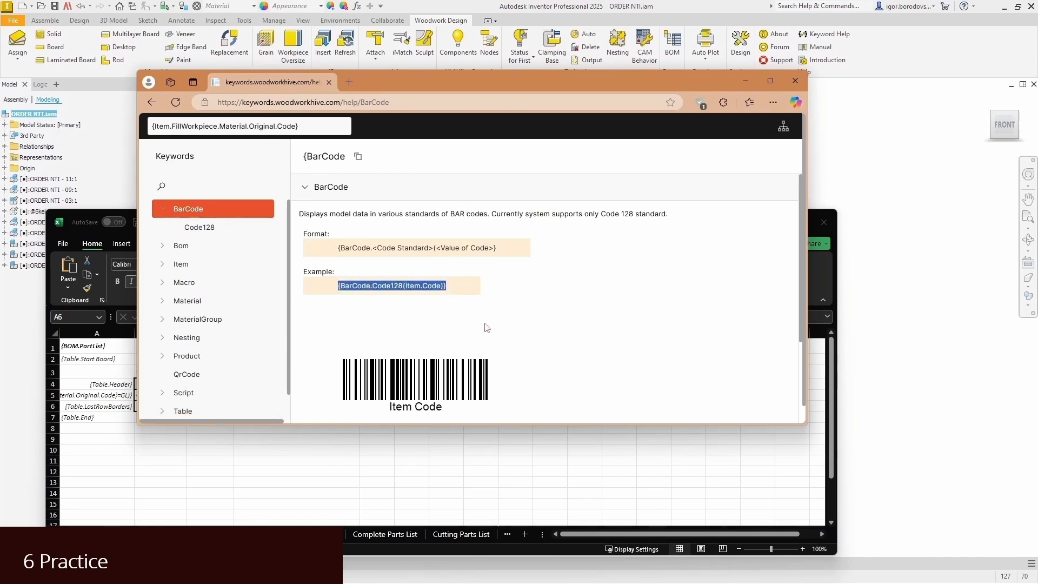
{"action": "key", "text": "alt+Tab"}
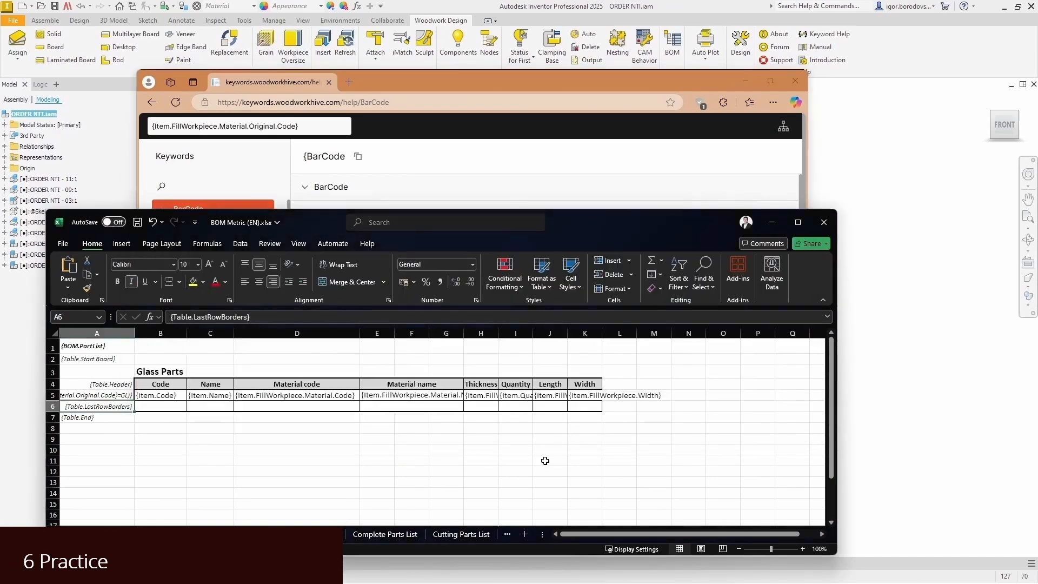
Step: Add a Bar Code column header in cell L4, beside the Width header of the Glass Parts table
{"action": "left_click", "coordinate": [631, 389]}
{"action": "type", "text": "Bar C"}
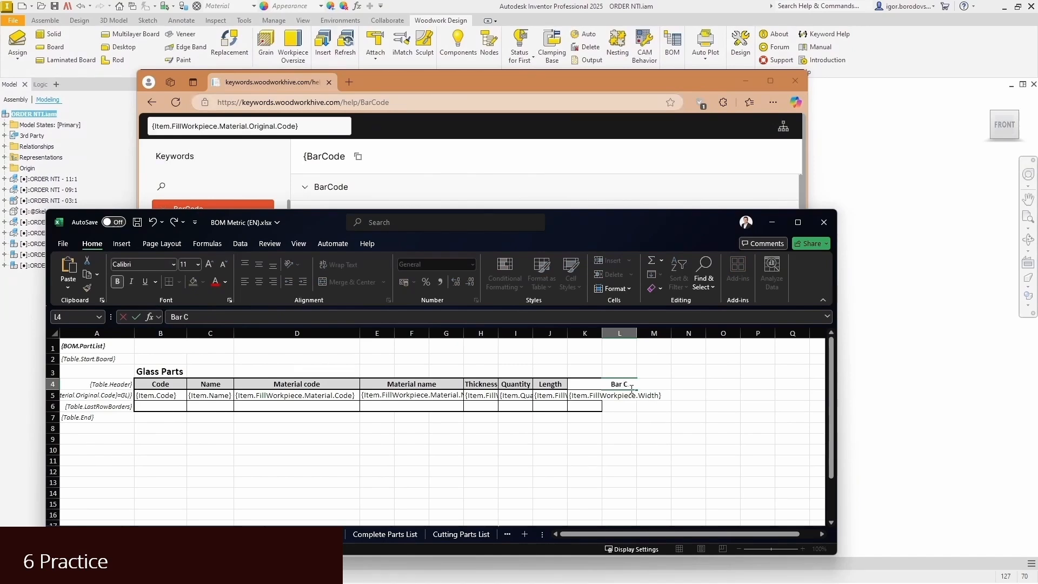
{"action": "type", "text": "ode"}
{"action": "key", "text": "Return"}
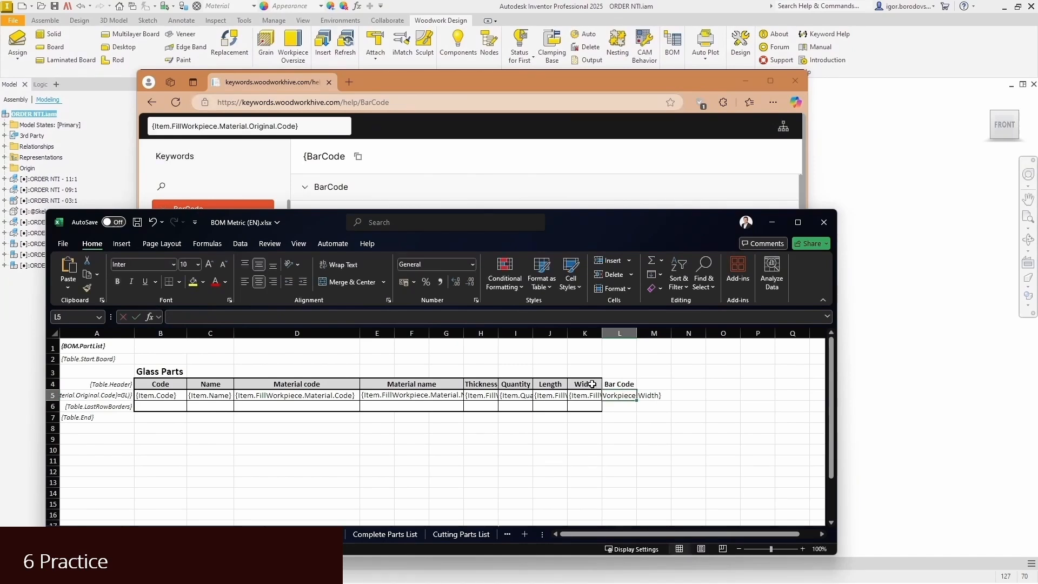
Step: Copy the formatting of the Width header and its data cell onto cells L4:N5
{"action": "left_click_drag", "start_coordinate": [590, 382], "coordinate": [592, 397]}
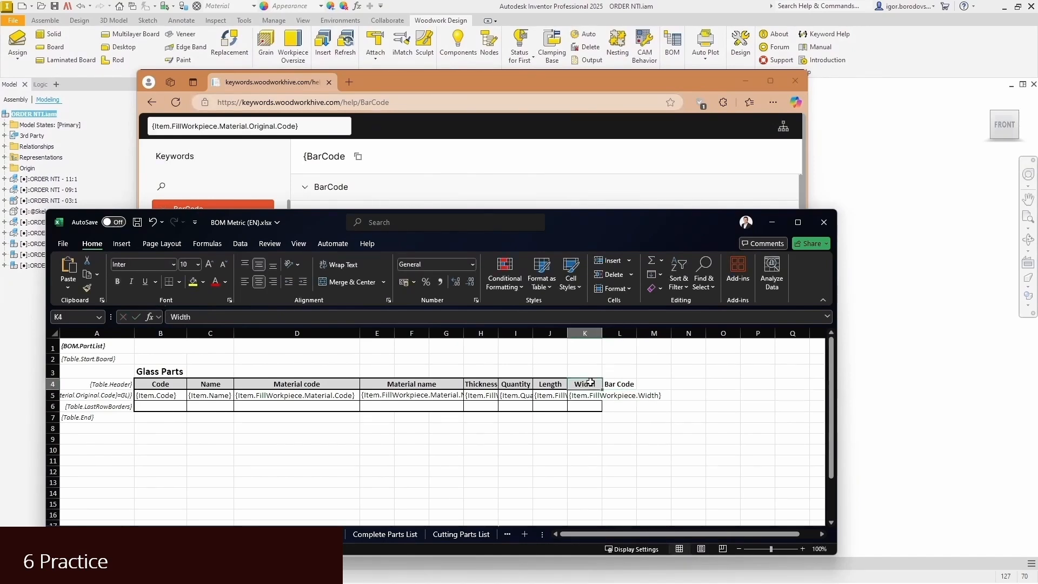
{"action": "right_click", "coordinate": [591, 399]}
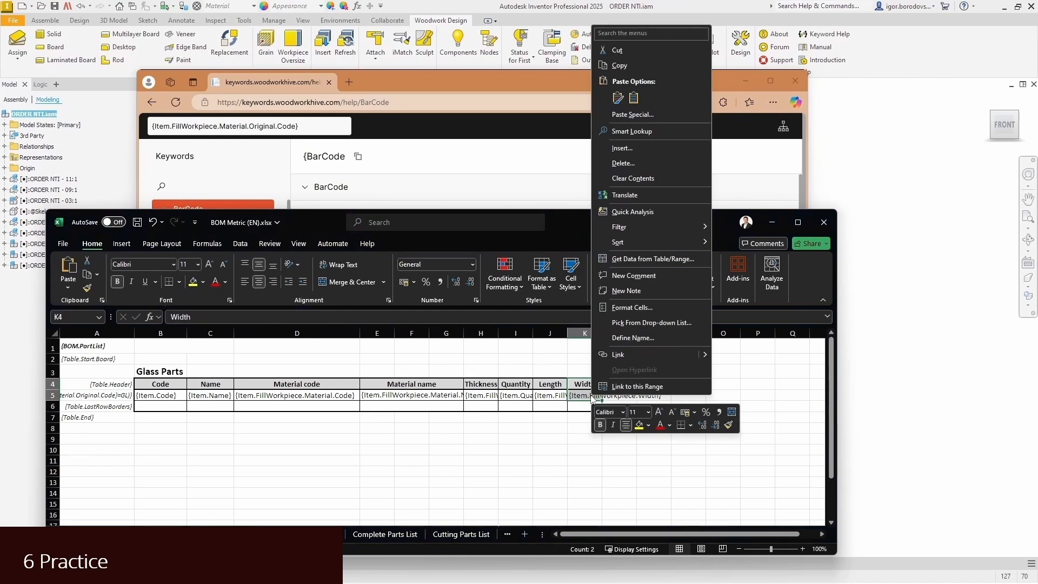
{"action": "left_click", "coordinate": [728, 424]}
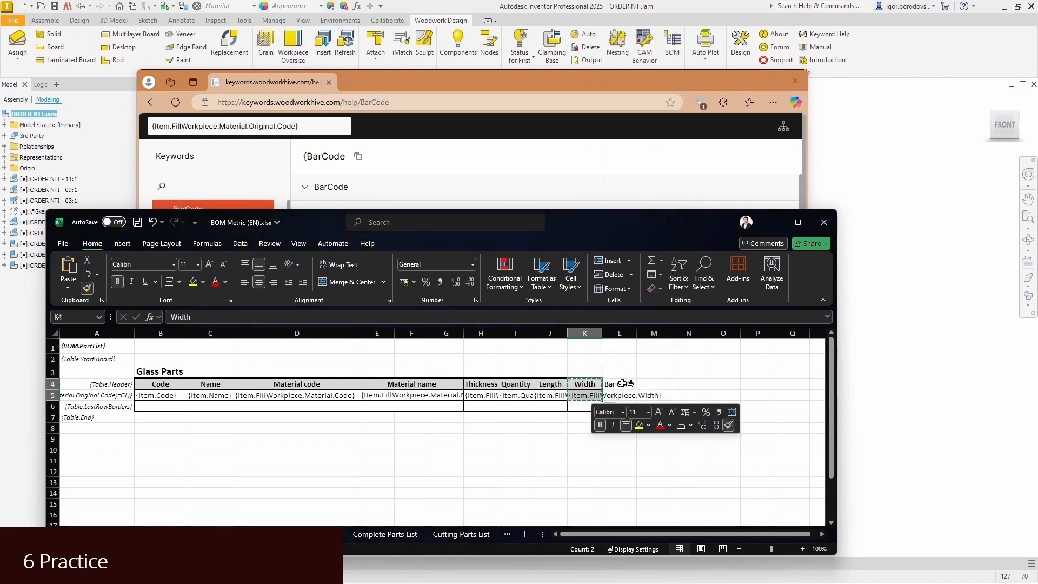
{"action": "mouse_move", "coordinate": [622, 384]}
{"action": "left_mouse_down"}
{"action": "mouse_move", "coordinate": [621, 394]}
{"action": "mouse_move", "coordinate": [697, 397]}
{"action": "left_mouse_up"}
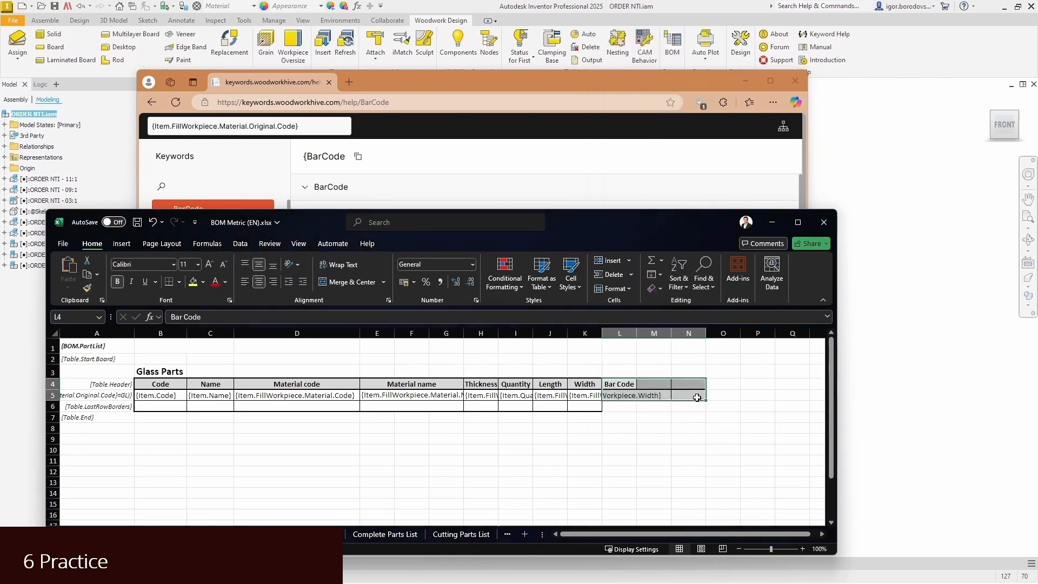
{"action": "left_click", "coordinate": [696, 426]}
Step: Set the width of columns L to N to 18
{"action": "left_click_drag", "start_coordinate": [623, 331], "coordinate": [684, 334]}
{"action": "right_click", "coordinate": [683, 335]}
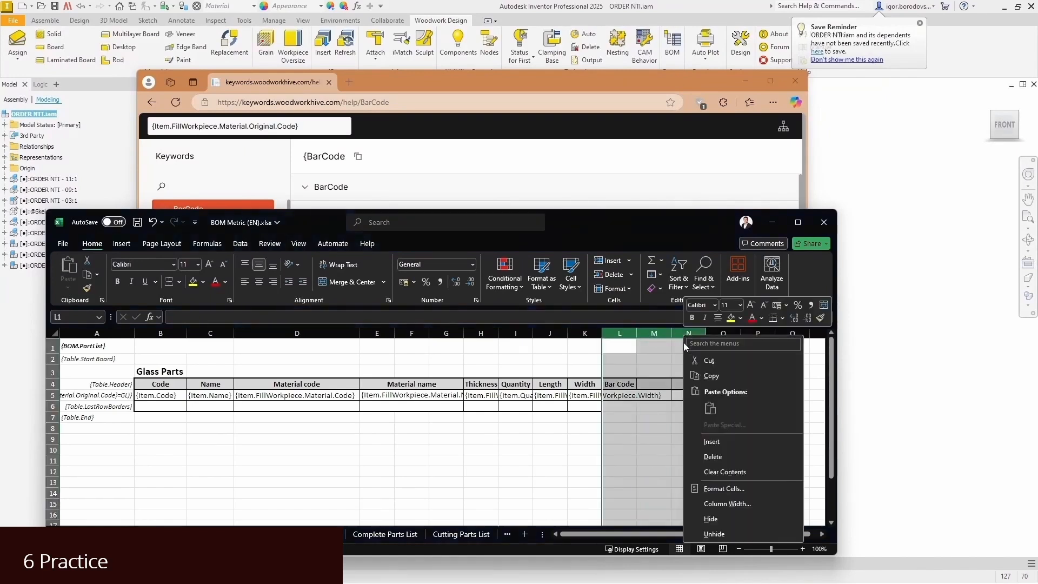
{"action": "left_click", "coordinate": [736, 505]}
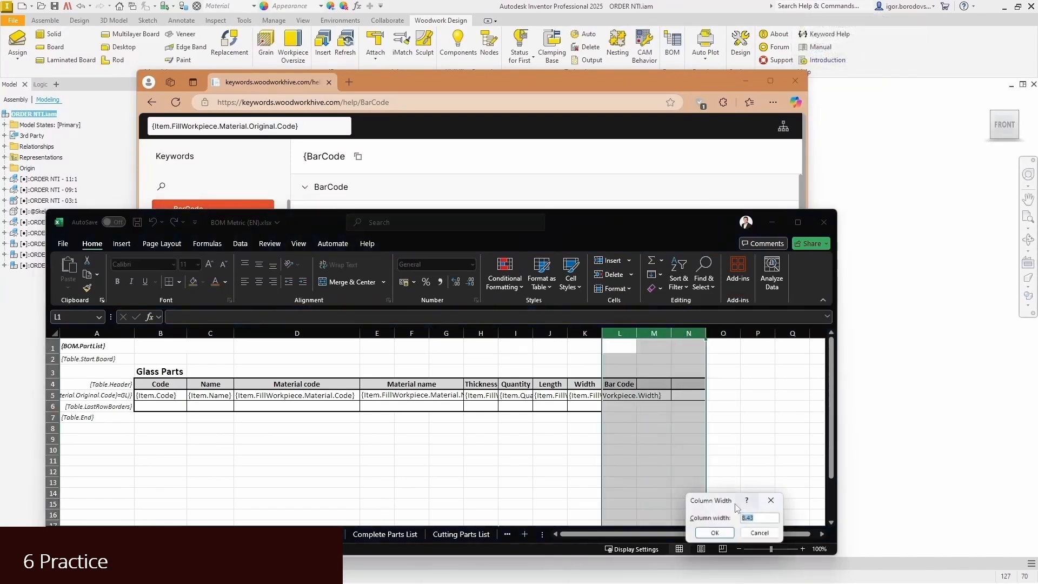
{"action": "type", "text": "18"}
{"action": "key", "text": "Return"}
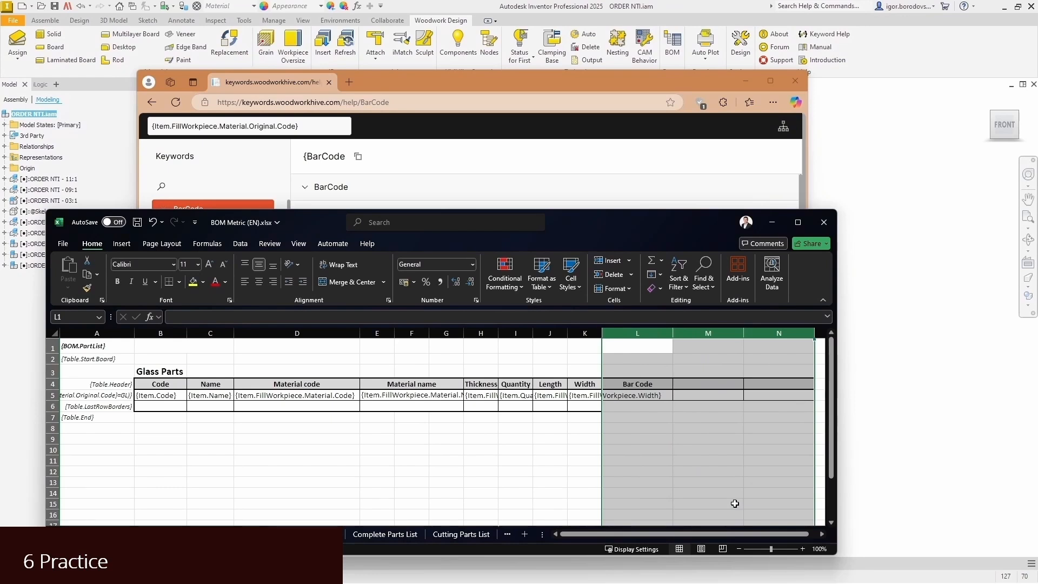
{"action": "left_click", "coordinate": [692, 472]}
Step: Merge and center the Bar Code header cells L4:N4 and the cells L5:N5 below them
{"action": "left_click", "coordinate": [759, 384]}
{"action": "left_click_drag", "start_coordinate": [740, 384], "coordinate": [656, 385]}
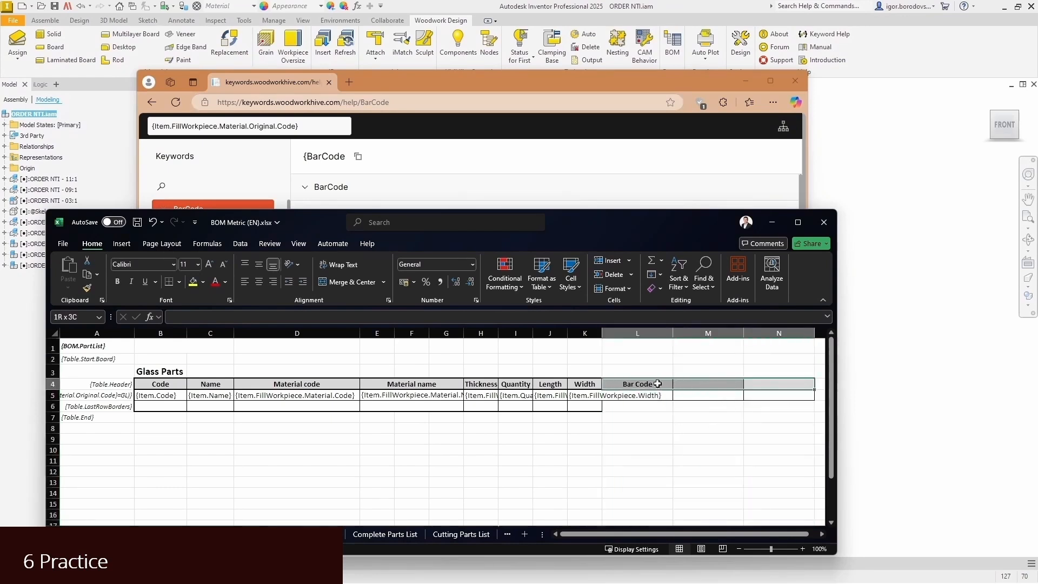
{"action": "left_click", "coordinate": [360, 282]}
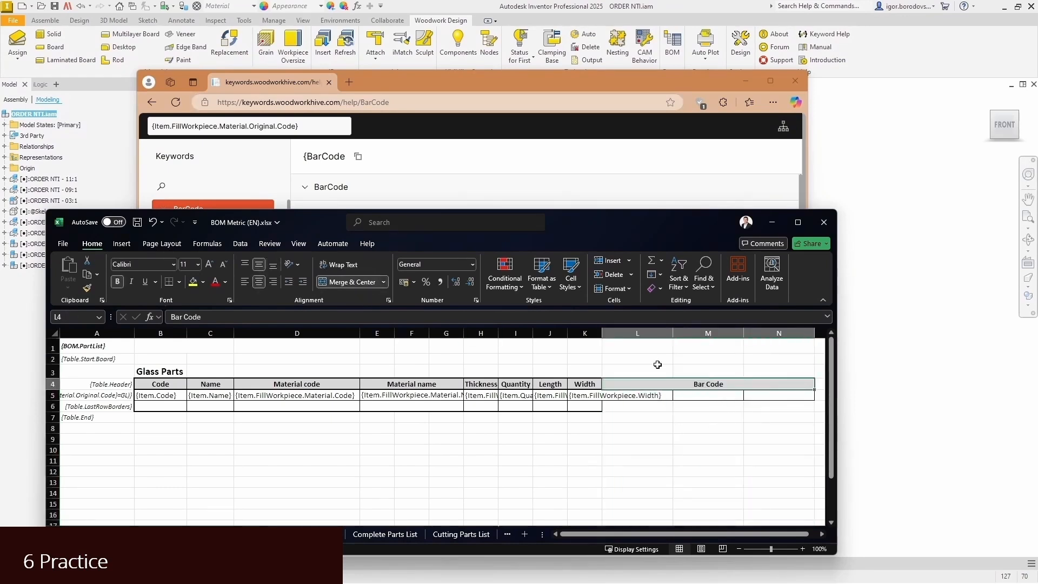
{"action": "left_click_drag", "start_coordinate": [760, 394], "coordinate": [661, 395]}
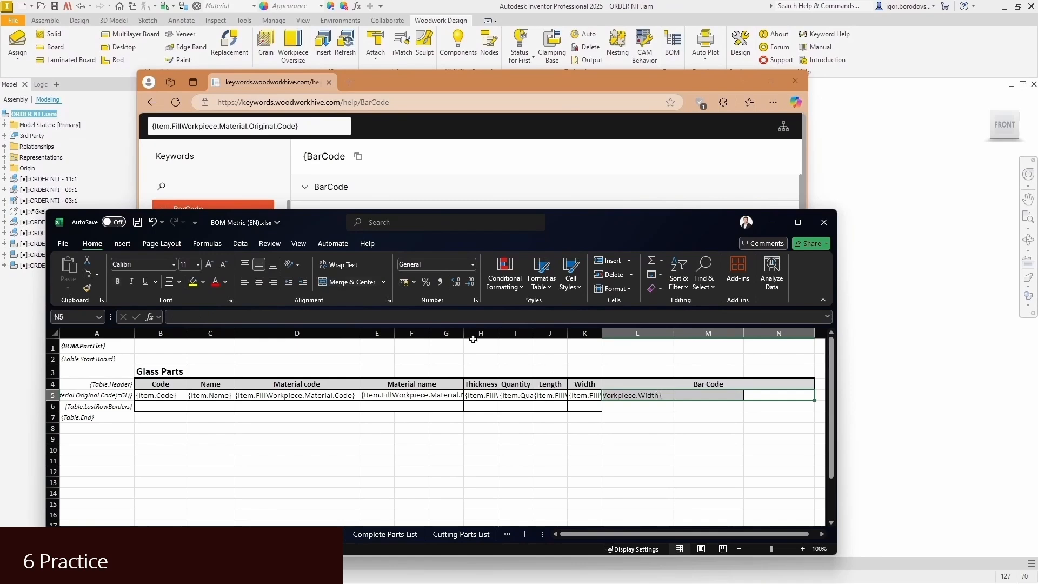
{"action": "left_click", "coordinate": [365, 282]}
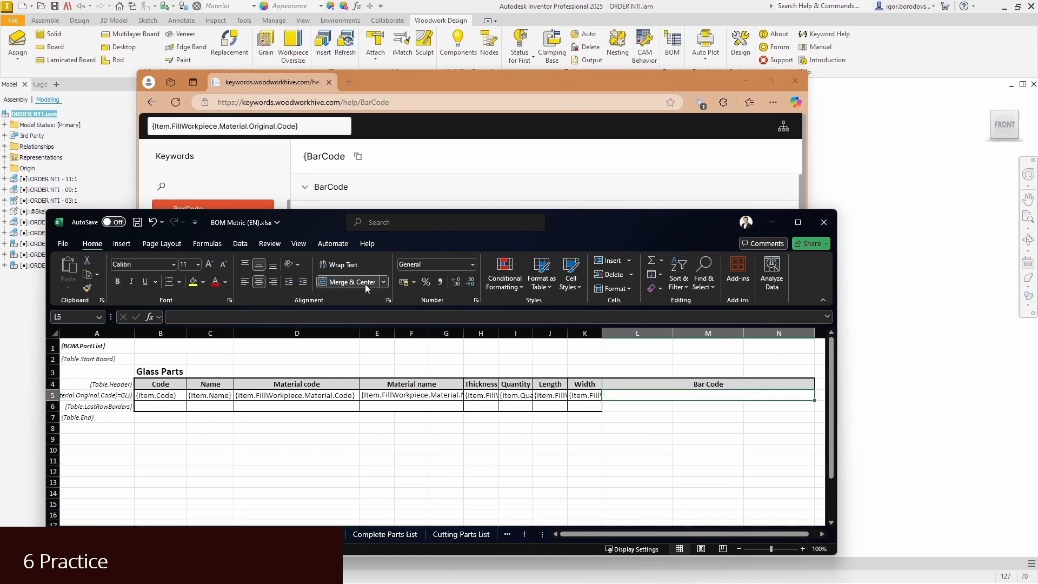
{"action": "left_click", "coordinate": [720, 428]}
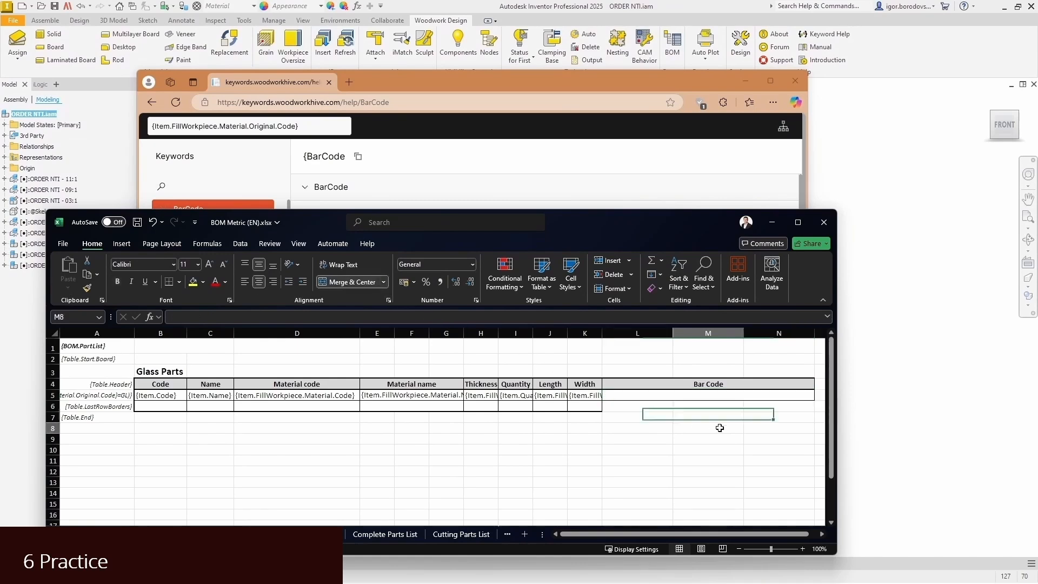
Step: Paste the keyword {BarCode.Code128(Item.Code)} into the merged data cell under the Bar Code header
{"action": "double_click", "coordinate": [688, 394]}
{"action": "key", "text": "ctrl+v"}
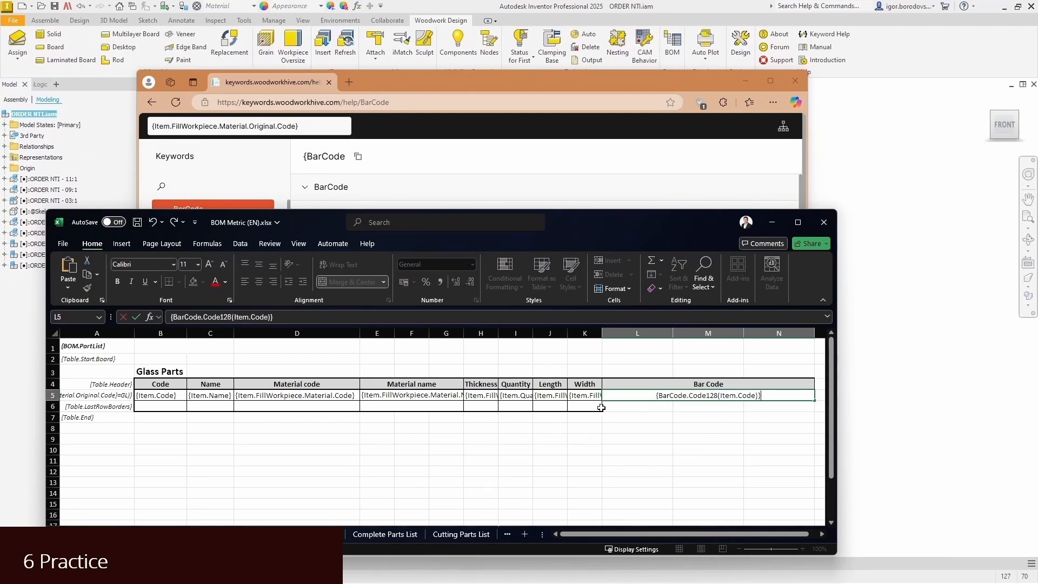
{"action": "key", "text": "Return"}
{"action": "left_click", "coordinate": [694, 427]}
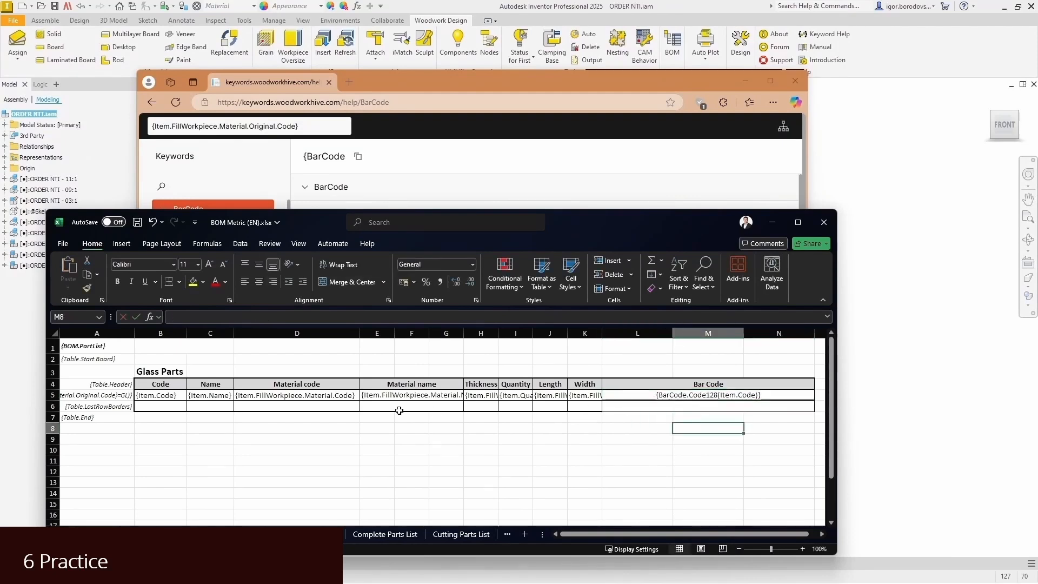
Step: Increase the height of row 5 to give the bar code more room
{"action": "left_click", "coordinate": [52, 396]}
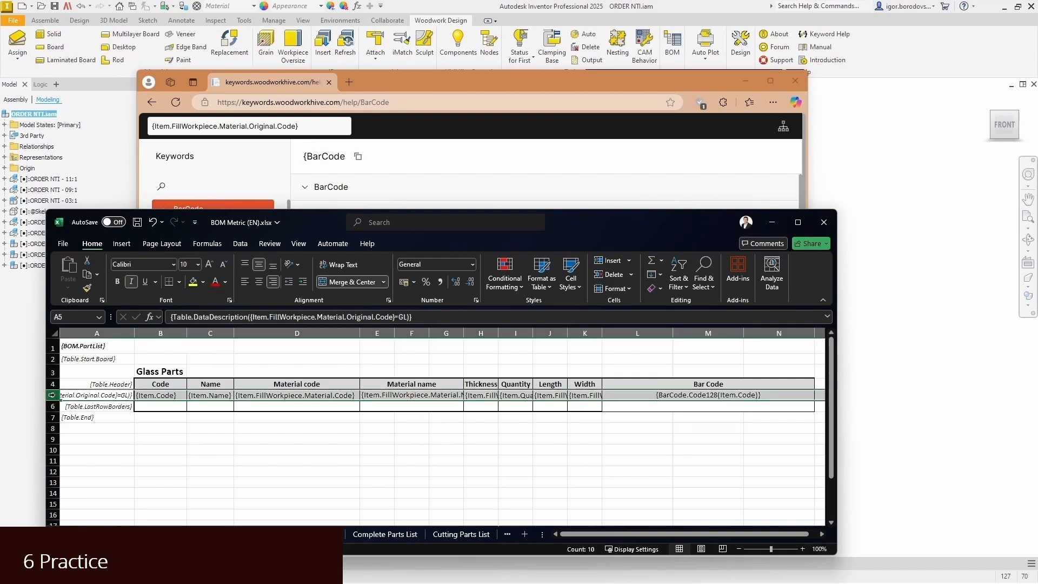
{"action": "right_click", "coordinate": [55, 396]}
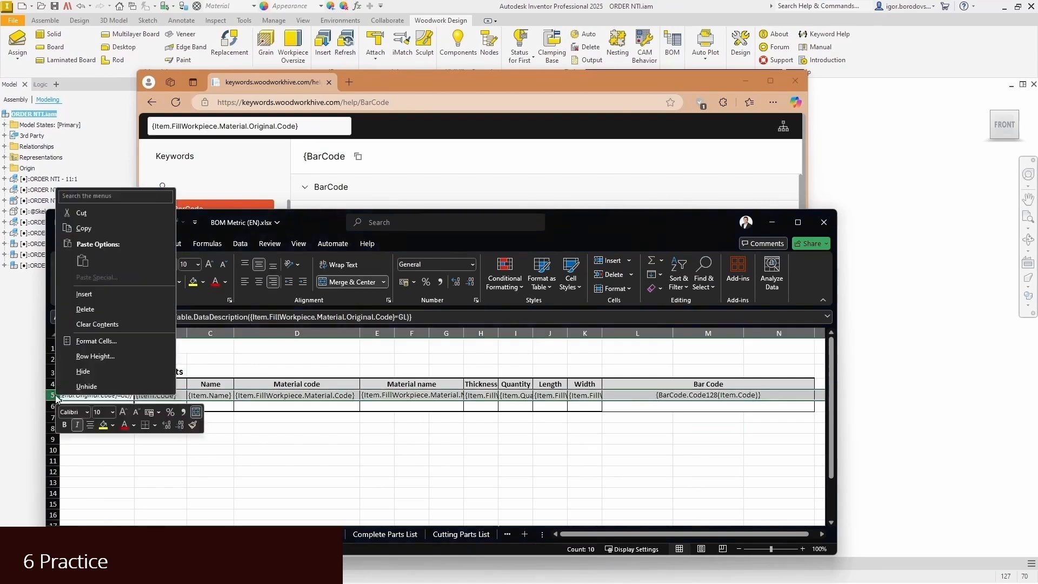
{"action": "left_click", "coordinate": [95, 357]}
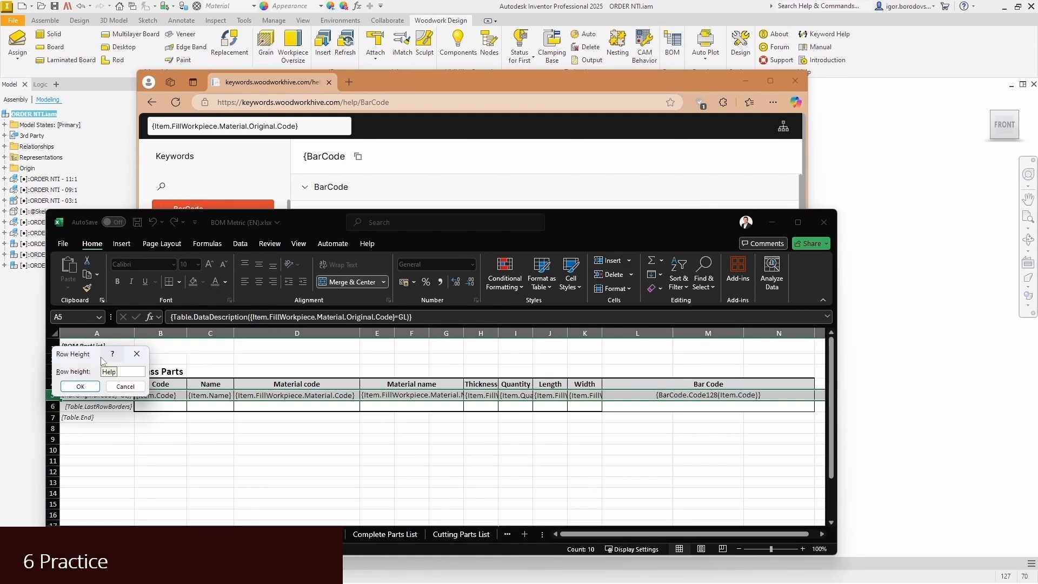
{"action": "left_click", "coordinate": [80, 386]}
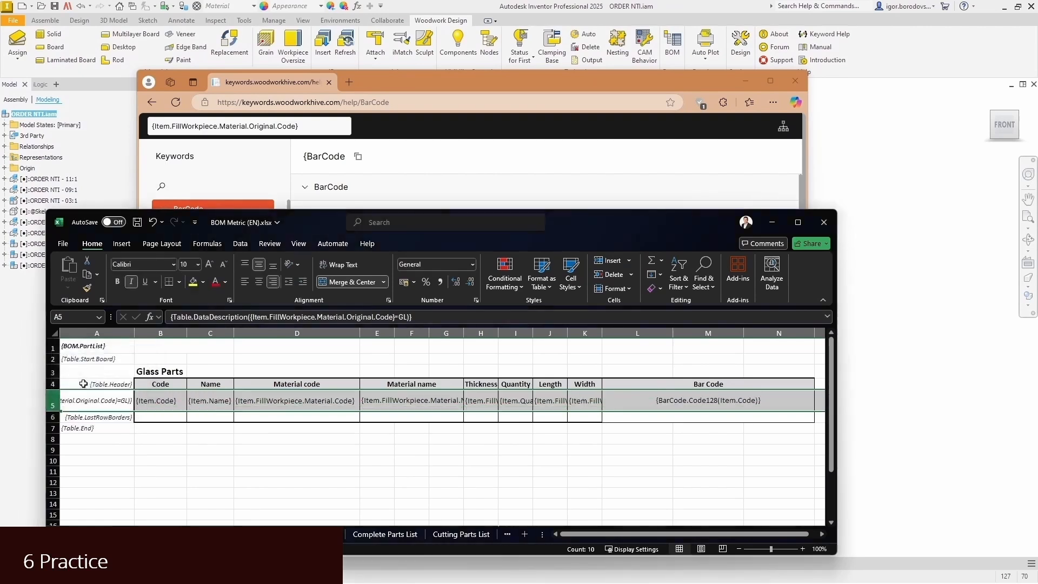
Step: Save and close the template and the help page, and export the ORDER NTI BOM from BomApp with the BOM Metric (EN).xlsx template
{"action": "left_click", "coordinate": [815, 232]}
{"action": "left_click", "coordinate": [433, 468]}
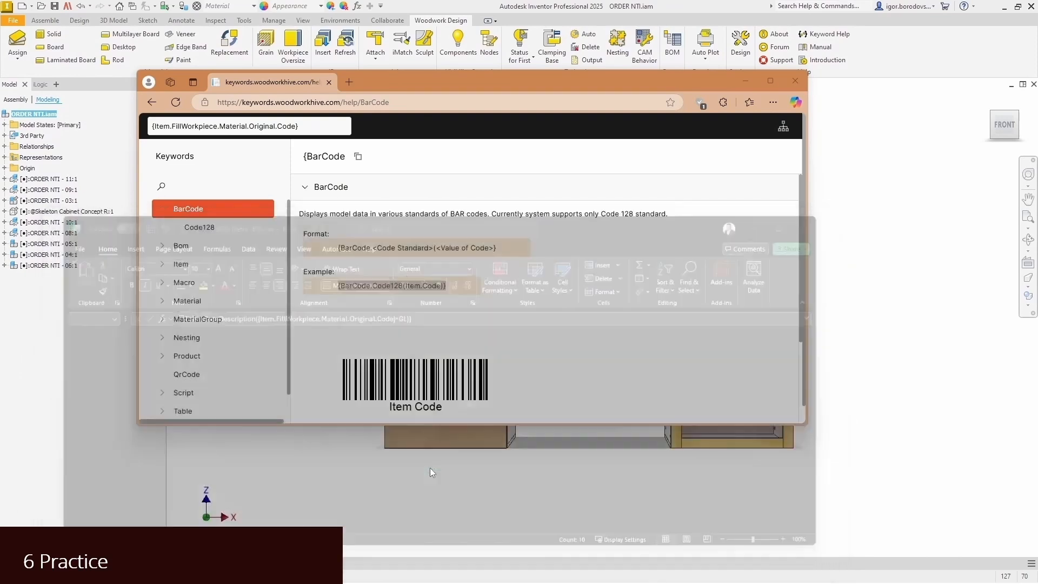
{"action": "left_click", "coordinate": [795, 81]}
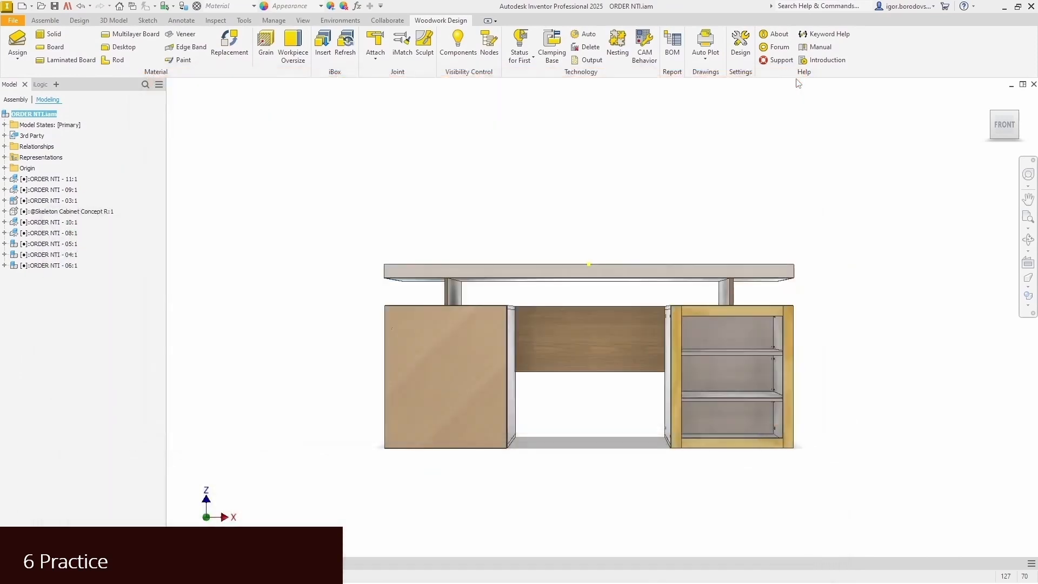
{"action": "key", "text": "alt+Tab"}
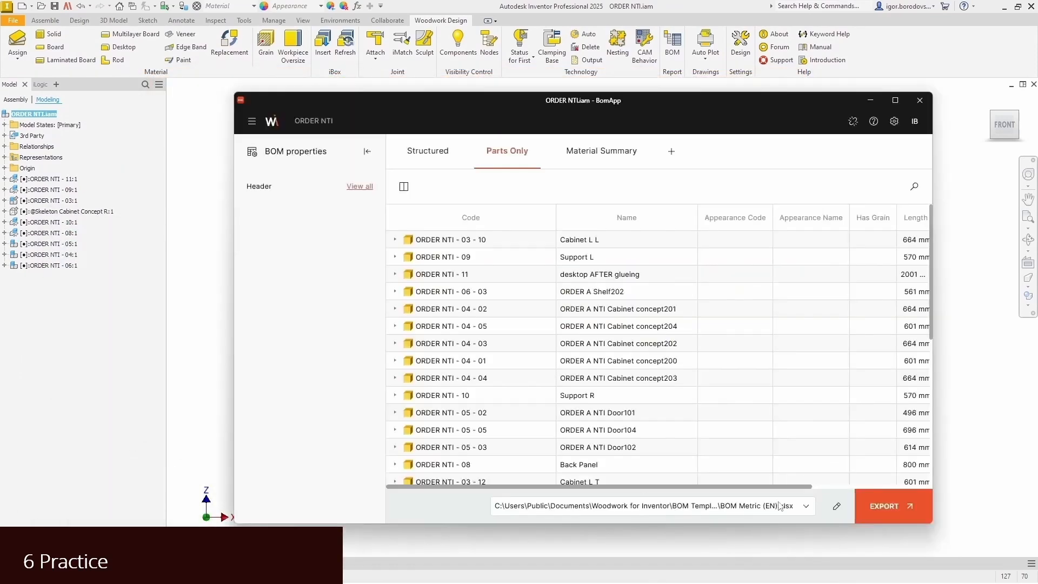
{"action": "left_click", "coordinate": [877, 507]}
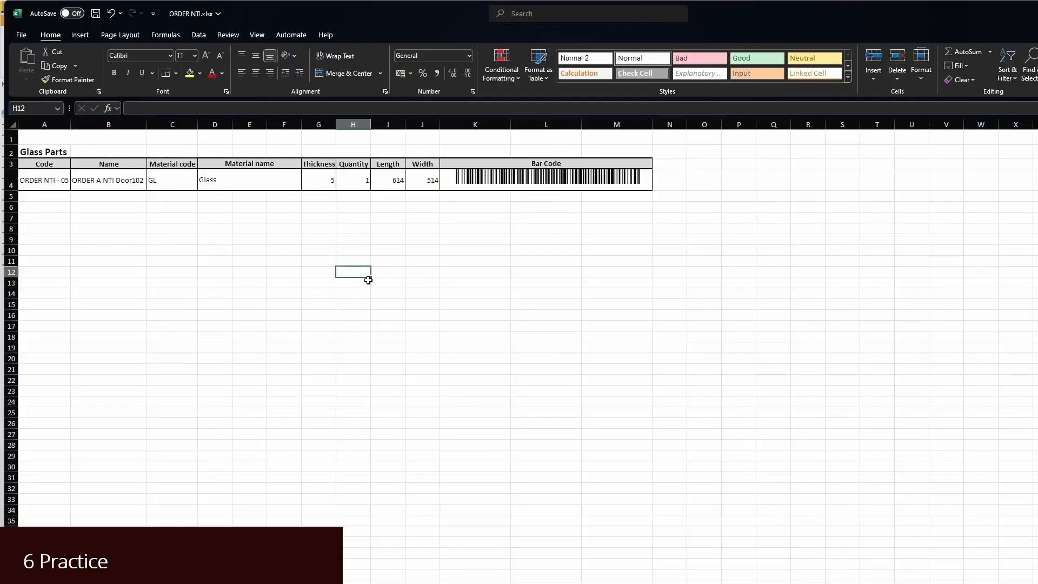